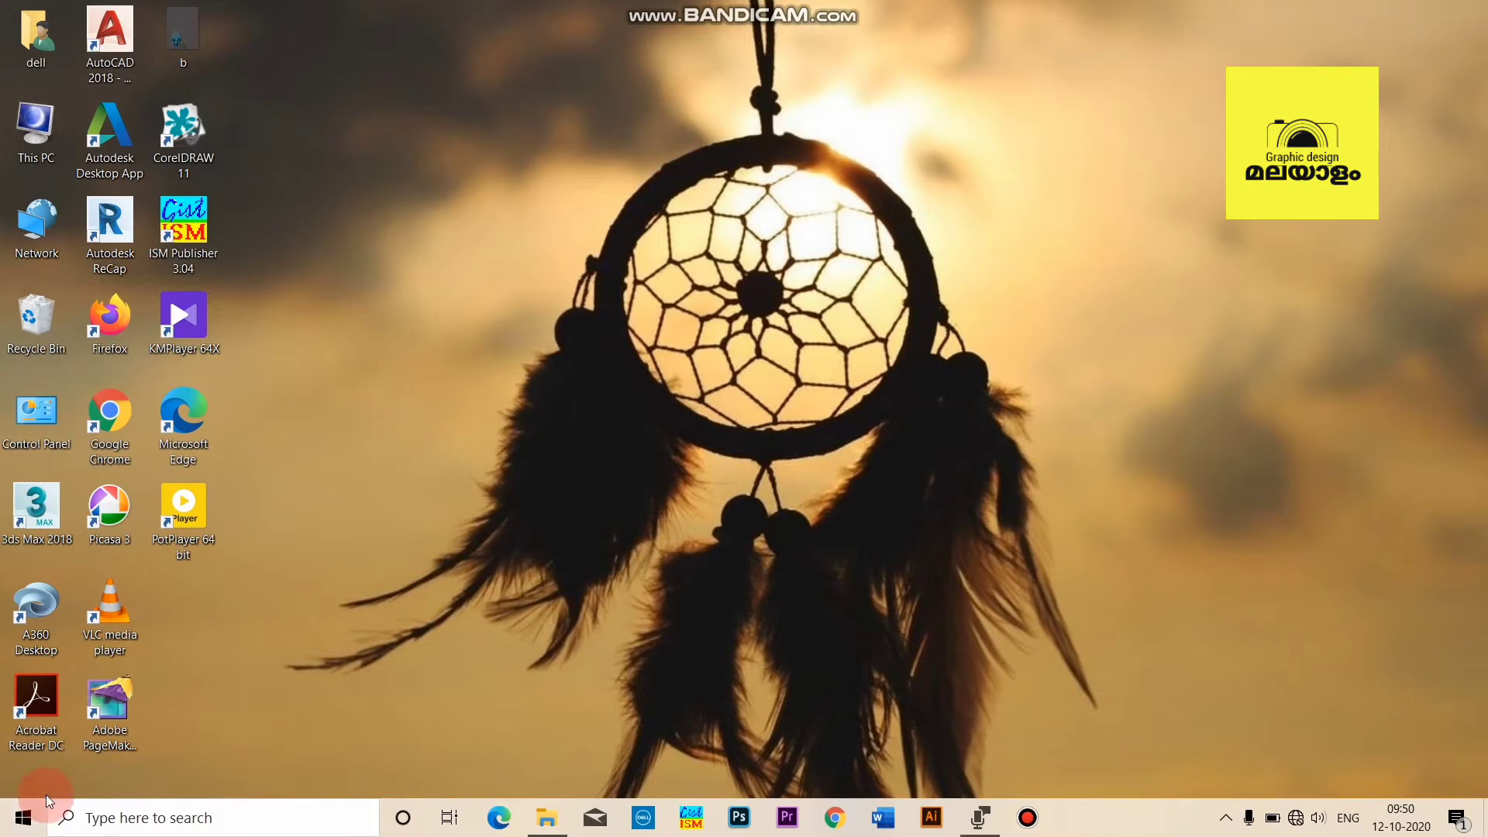
Step: Launch Adobe Photoshop 2020 from the A entries of the Start menu app list
{"action": "left_click", "coordinate": [22, 820]}
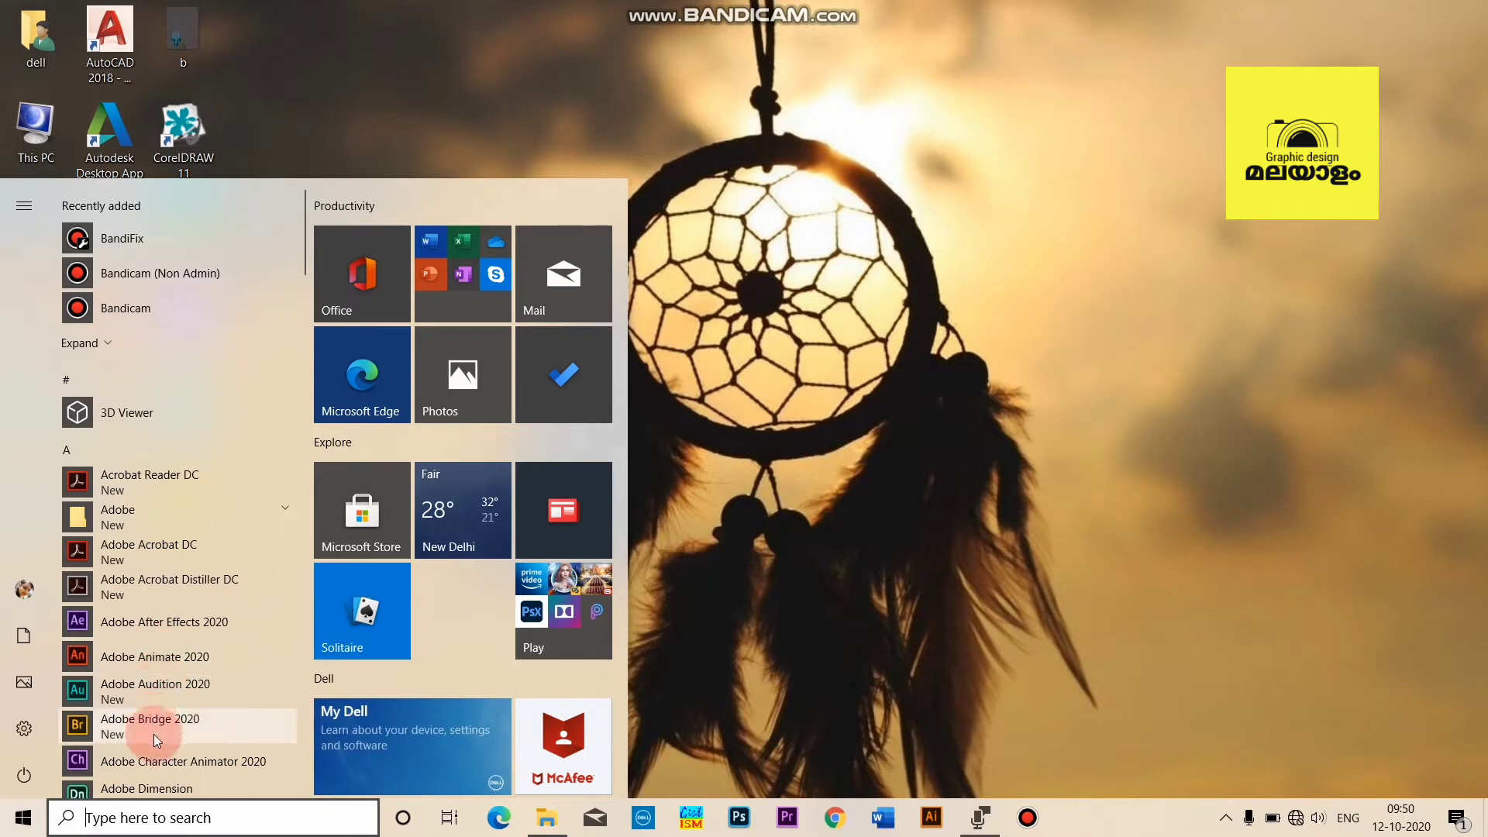
{"action": "scroll", "coordinate": [163, 732], "scroll_direction": "down", "scroll_amount": 1}
{"action": "scroll", "coordinate": [155, 725], "scroll_direction": "down", "scroll_amount": 2}
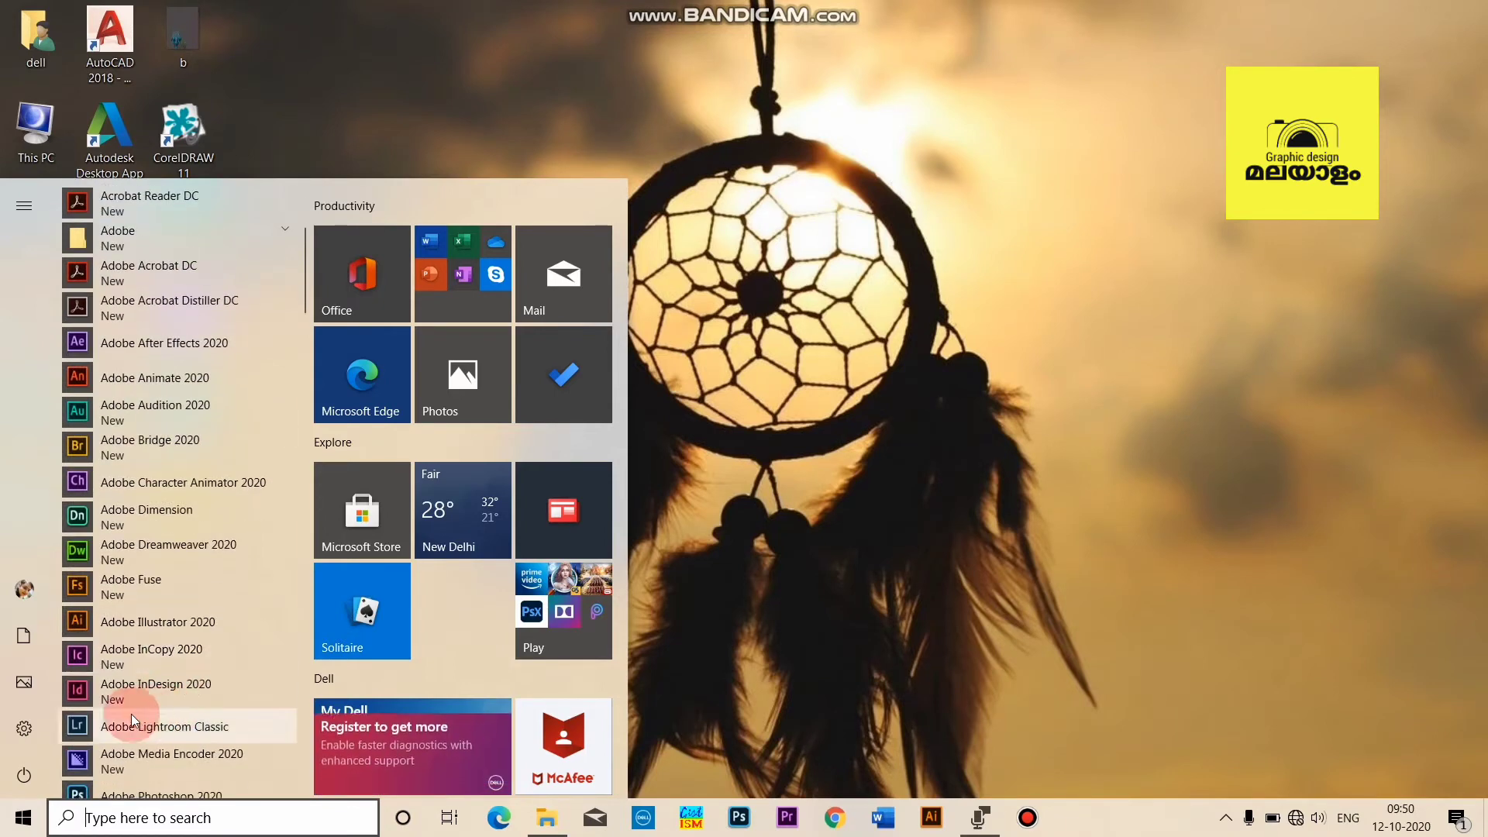
{"action": "scroll", "coordinate": [171, 725], "scroll_direction": "down", "scroll_amount": 2}
{"action": "scroll", "coordinate": [160, 704], "scroll_direction": "down", "scroll_amount": 1}
{"action": "scroll", "coordinate": [160, 704], "scroll_direction": "up", "scroll_amount": 3}
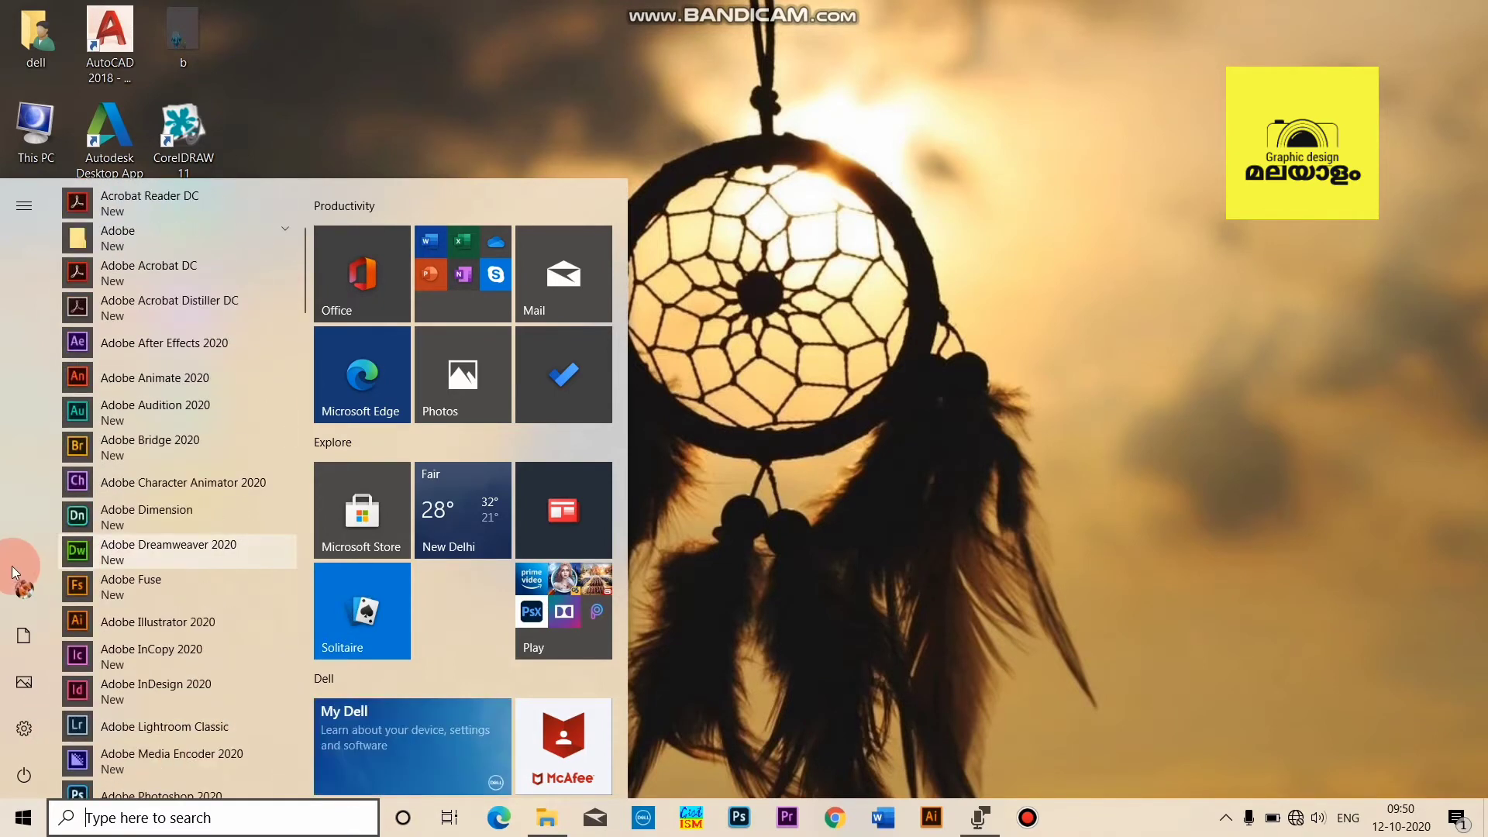
{"action": "scroll", "coordinate": [239, 348], "scroll_direction": "up", "scroll_amount": 1}
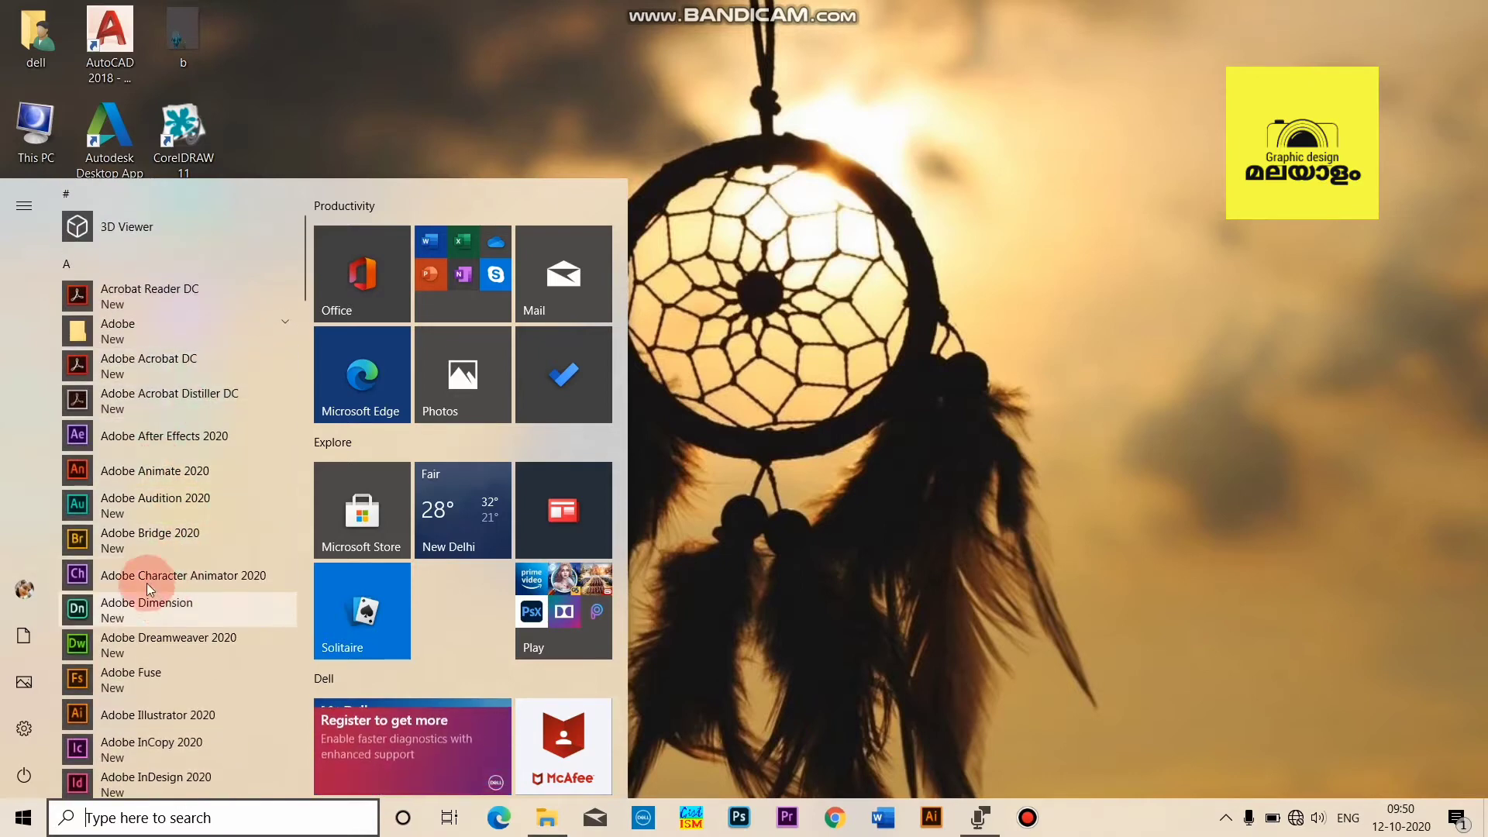
{"action": "scroll", "coordinate": [164, 350], "scroll_direction": "up", "scroll_amount": 1}
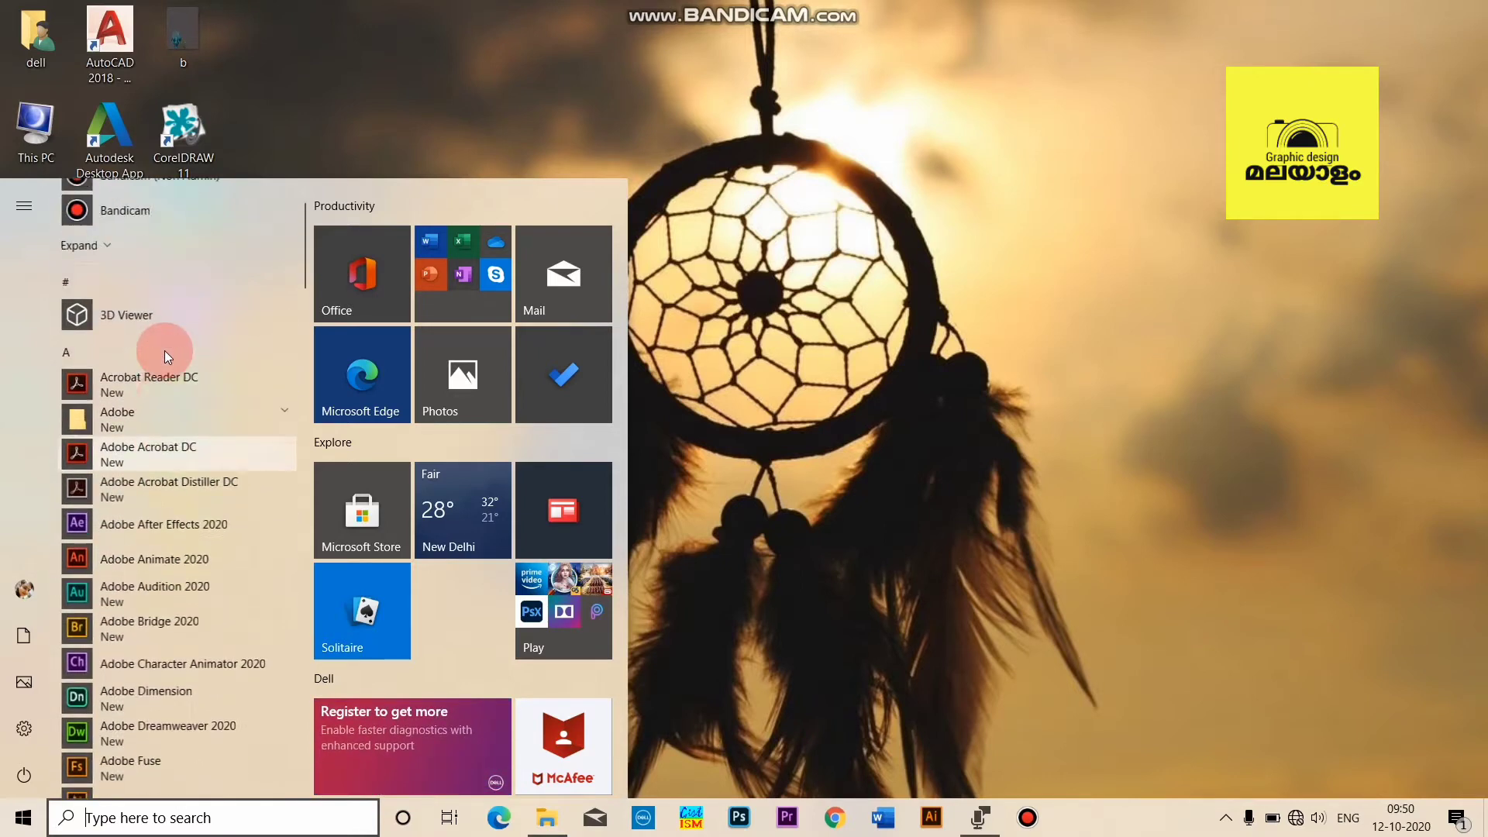
{"action": "scroll", "coordinate": [164, 352], "scroll_direction": "up", "scroll_amount": 1}
{"action": "scroll", "coordinate": [144, 575], "scroll_direction": "down", "scroll_amount": 3}
{"action": "scroll", "coordinate": [144, 575], "scroll_direction": "down", "scroll_amount": 2}
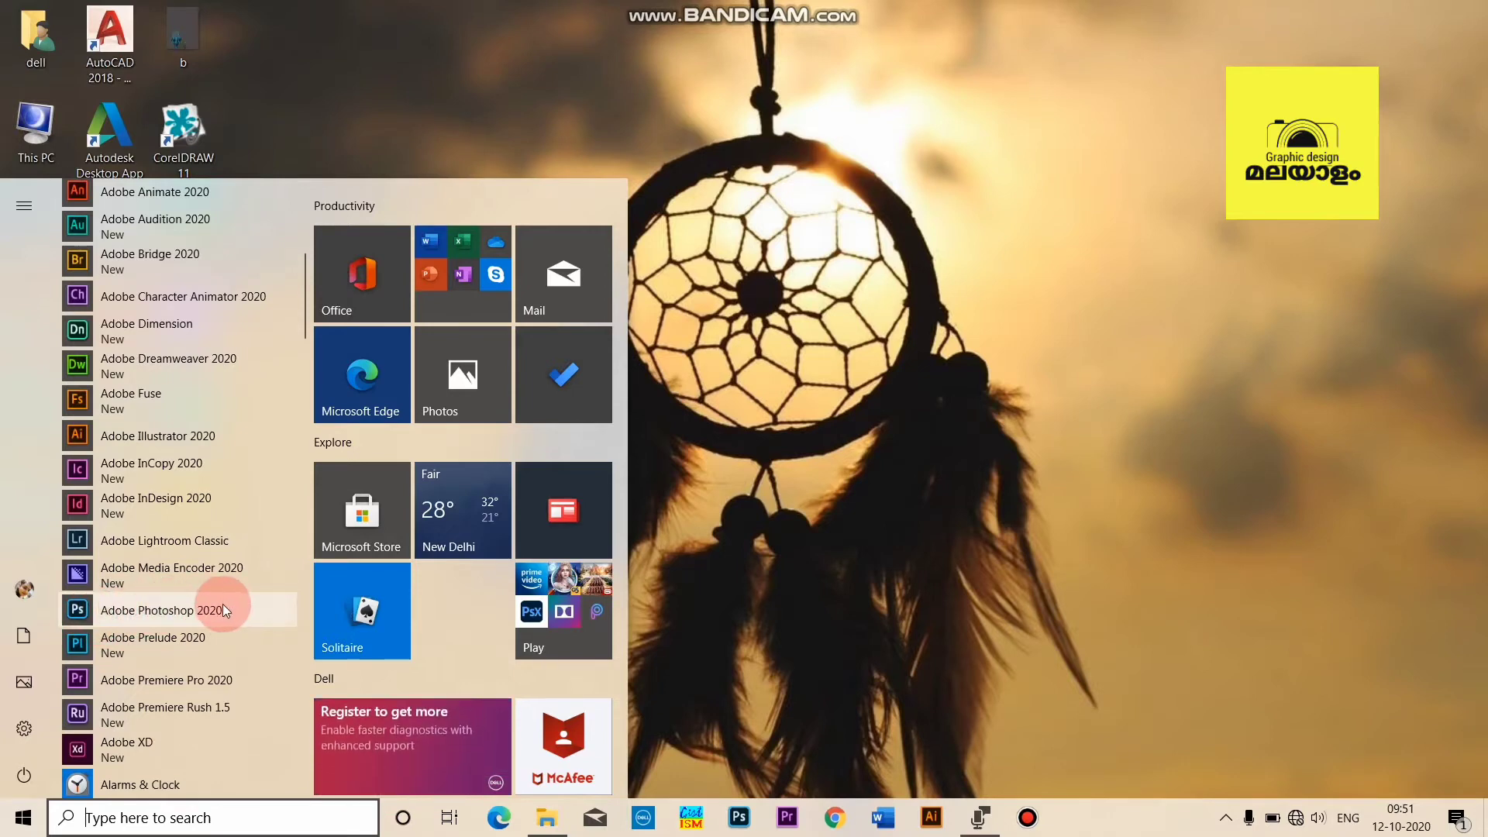
{"action": "left_click", "coordinate": [108, 609]}
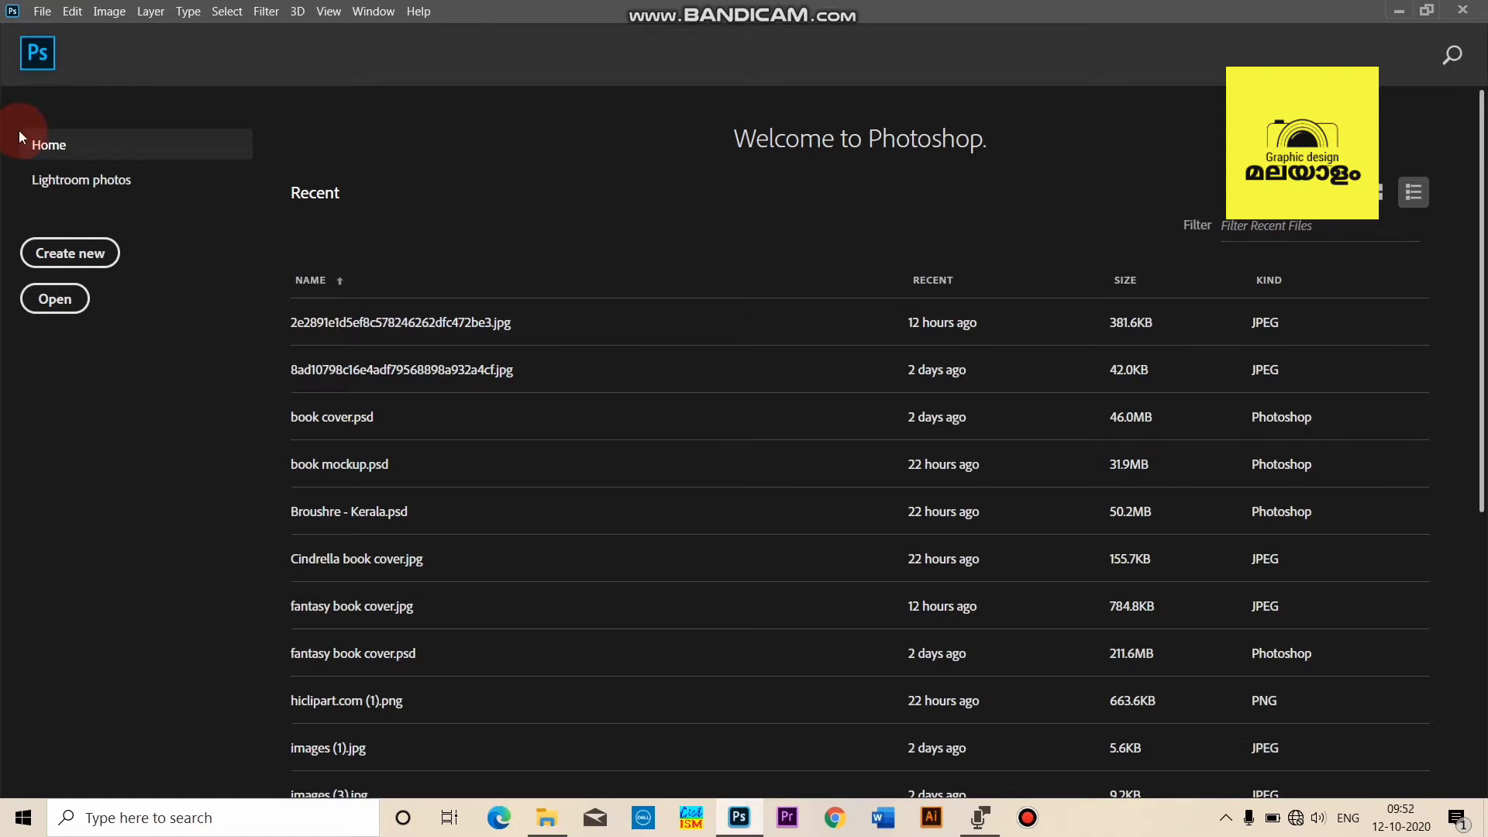
Step: Start a new document and browse the presets, keeping International Paper
{"action": "left_click", "coordinate": [80, 254]}
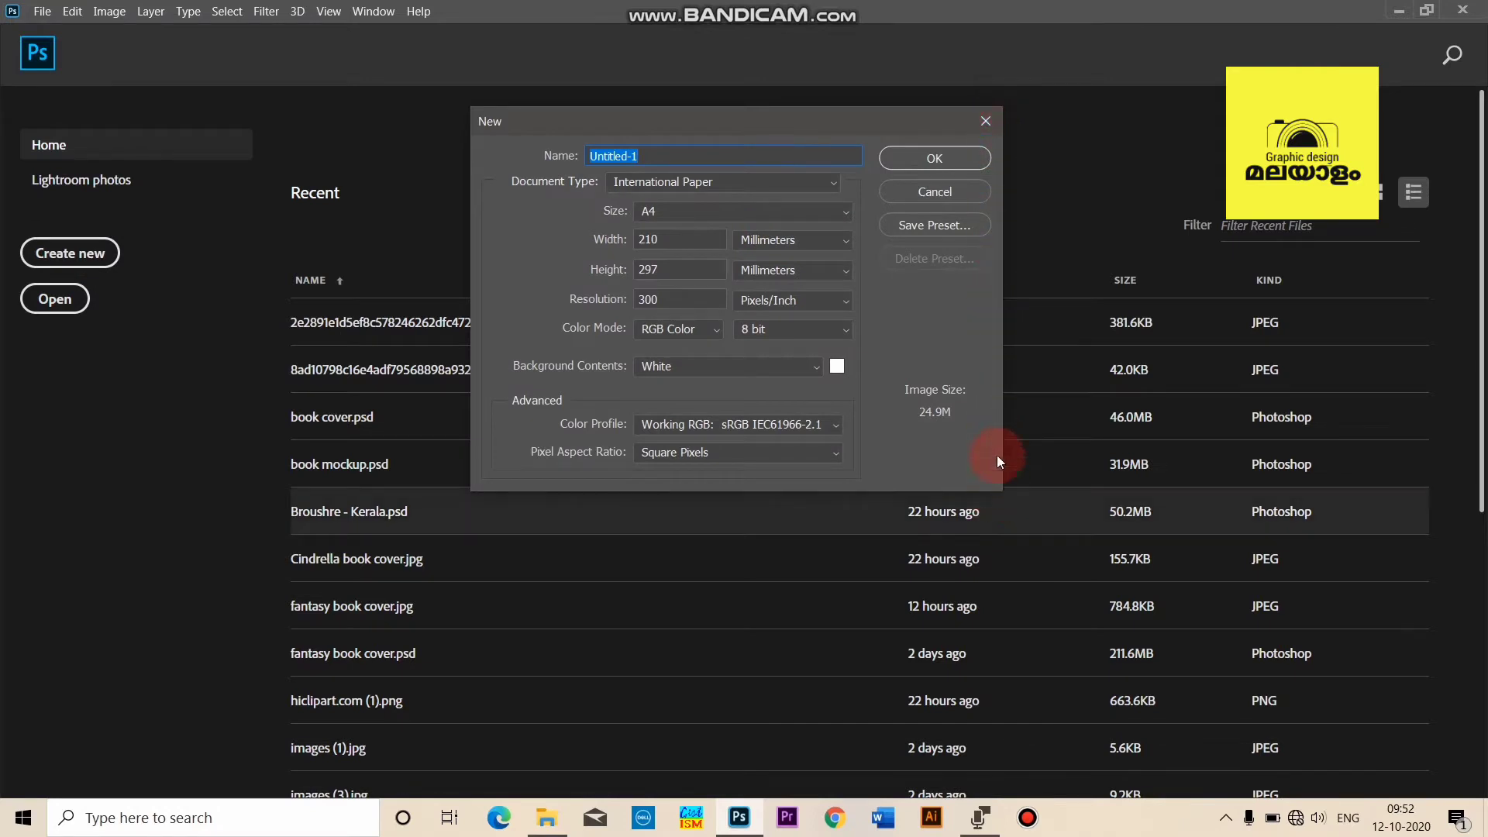
{"action": "left_click", "coordinate": [665, 236]}
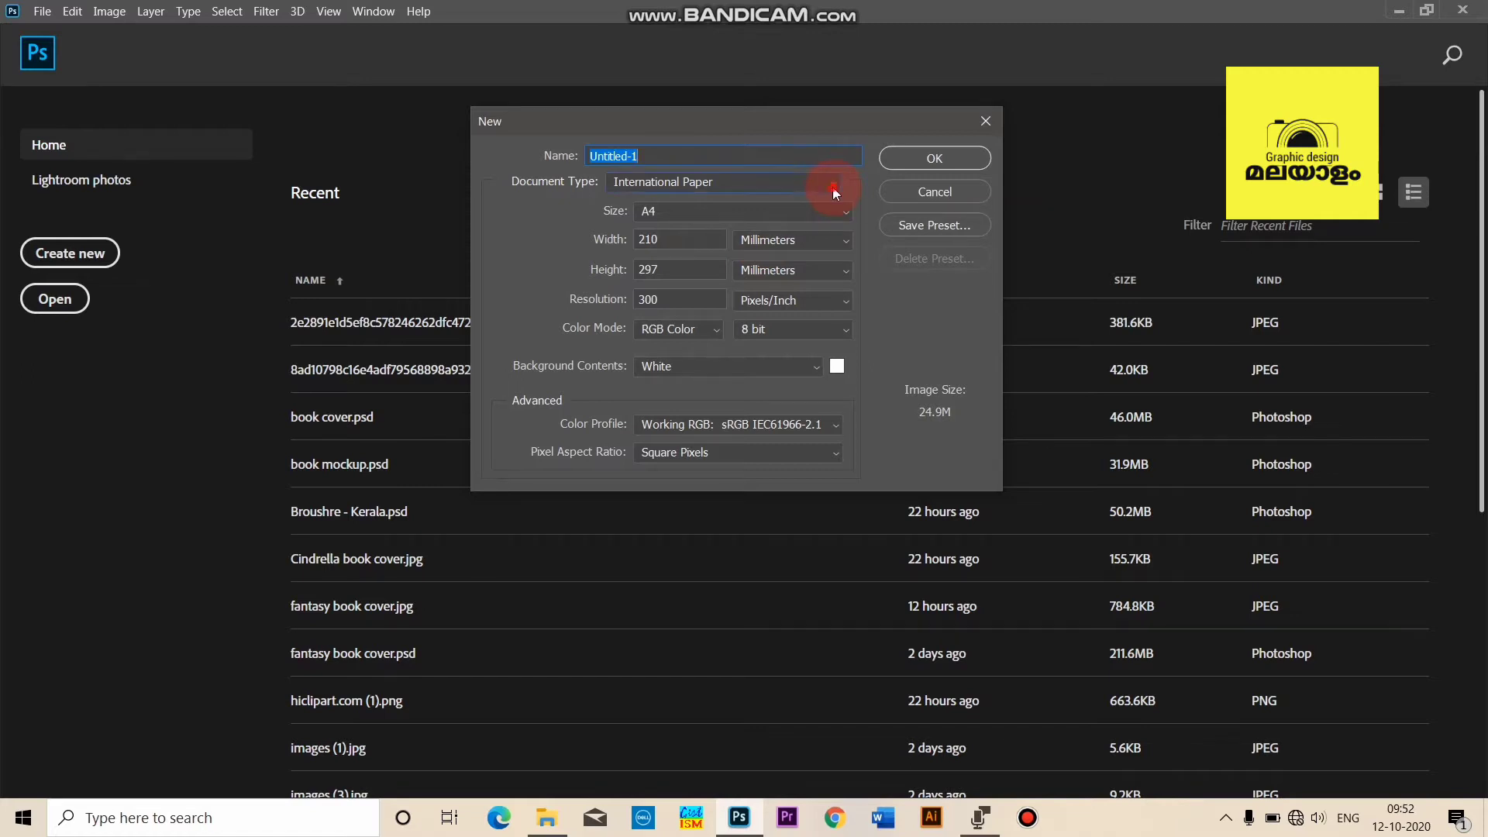
{"action": "left_click", "coordinate": [833, 186]}
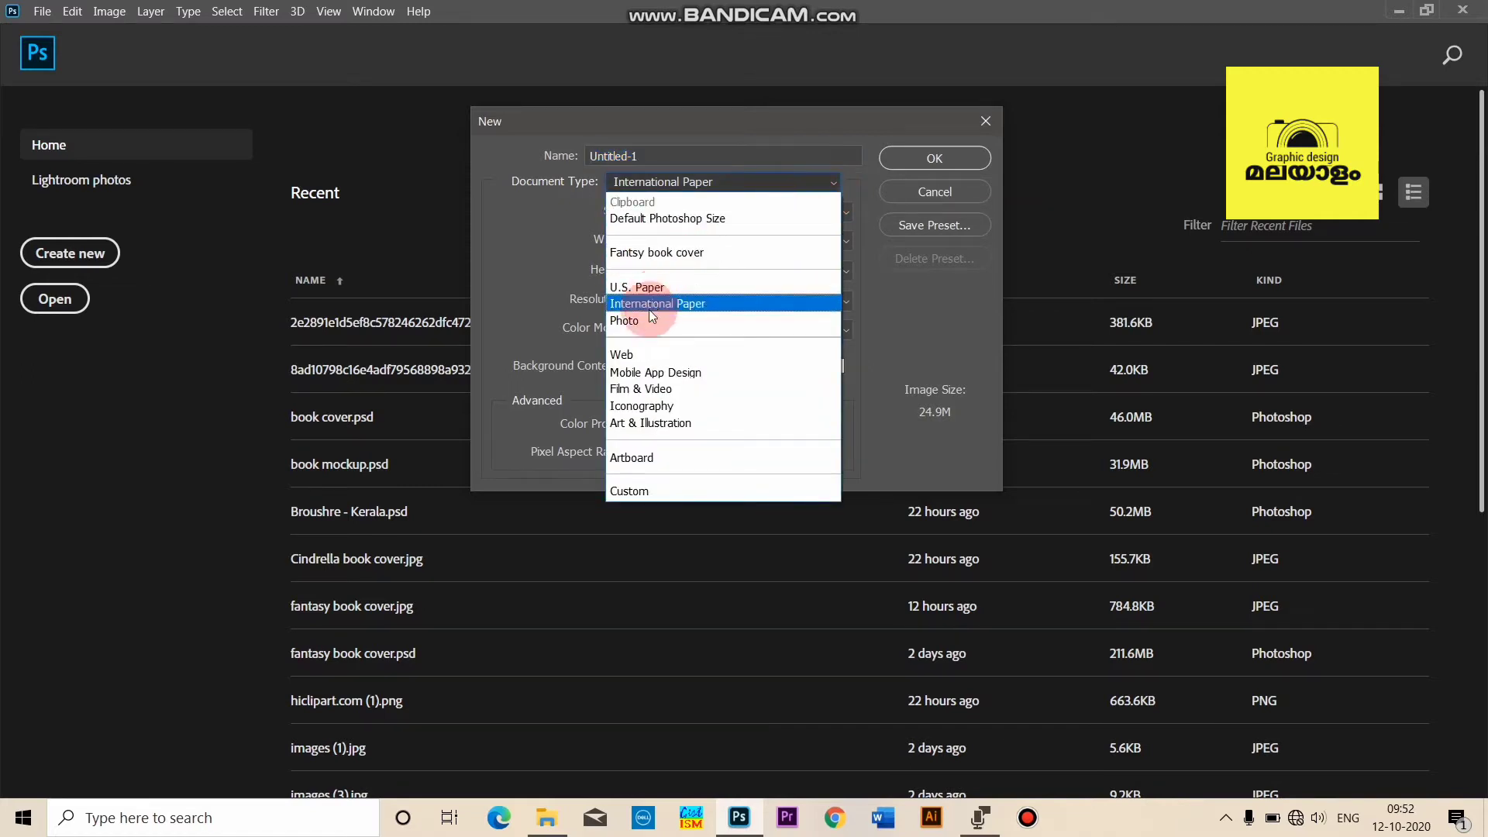
{"action": "left_click", "coordinate": [664, 419]}
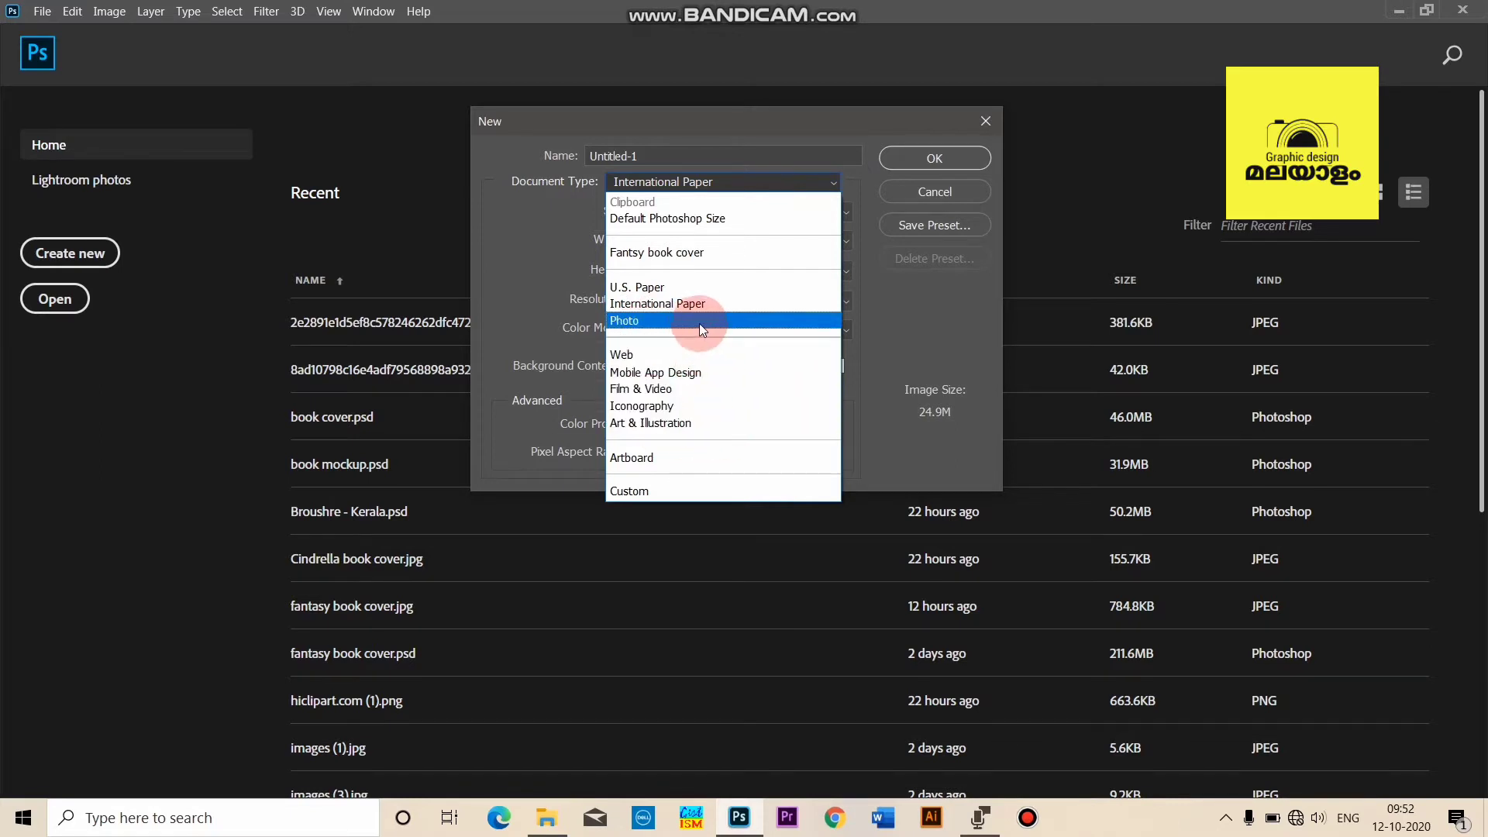
{"action": "left_click", "coordinate": [509, 239]}
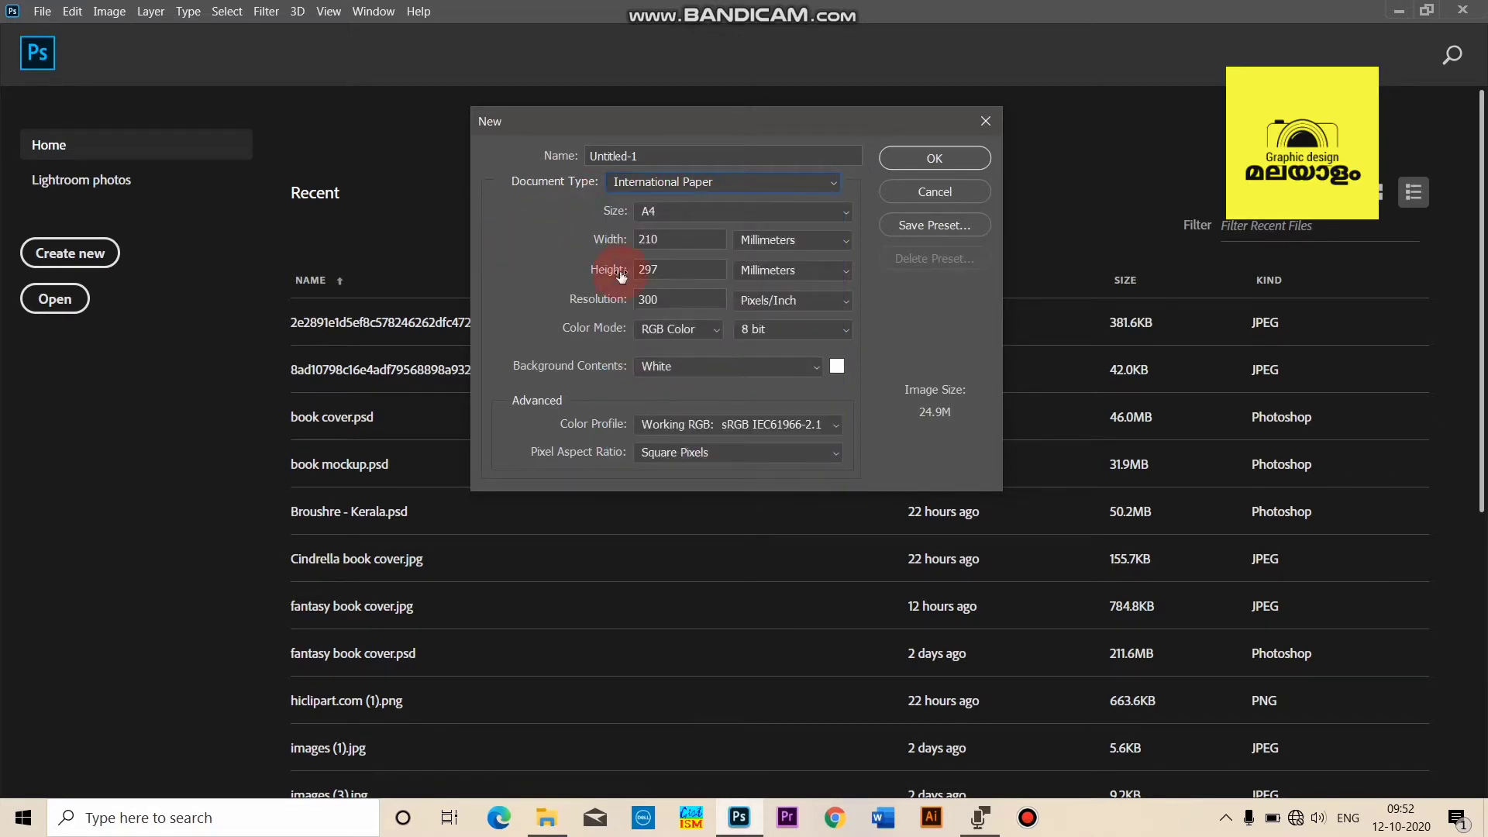
Step: Switch the document units to Centimeters and set width 10 and height 20
{"action": "double_click", "coordinate": [702, 244]}
{"action": "left_click", "coordinate": [783, 242]}
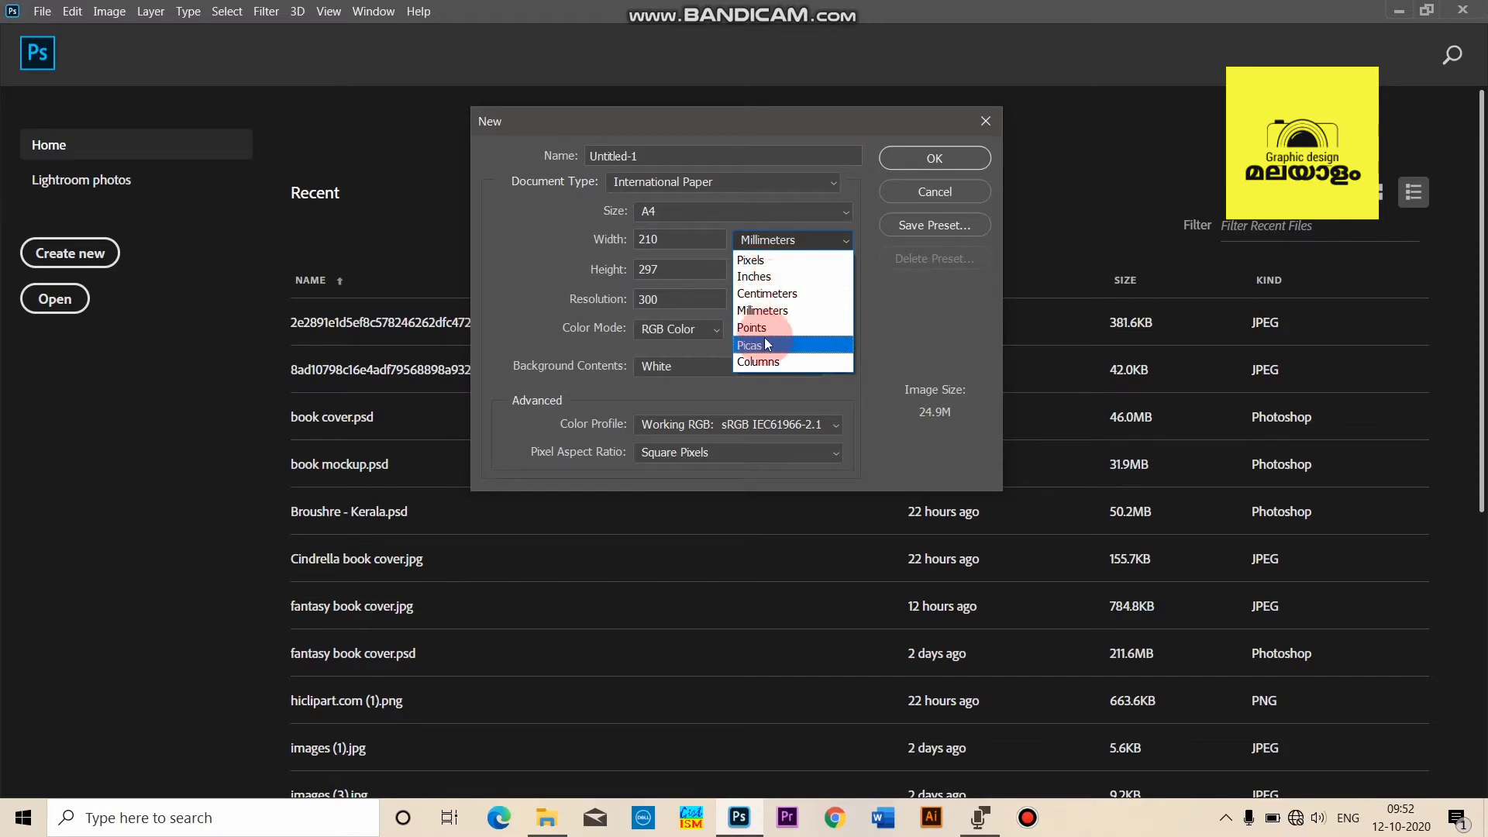
{"action": "left_click", "coordinate": [886, 309]}
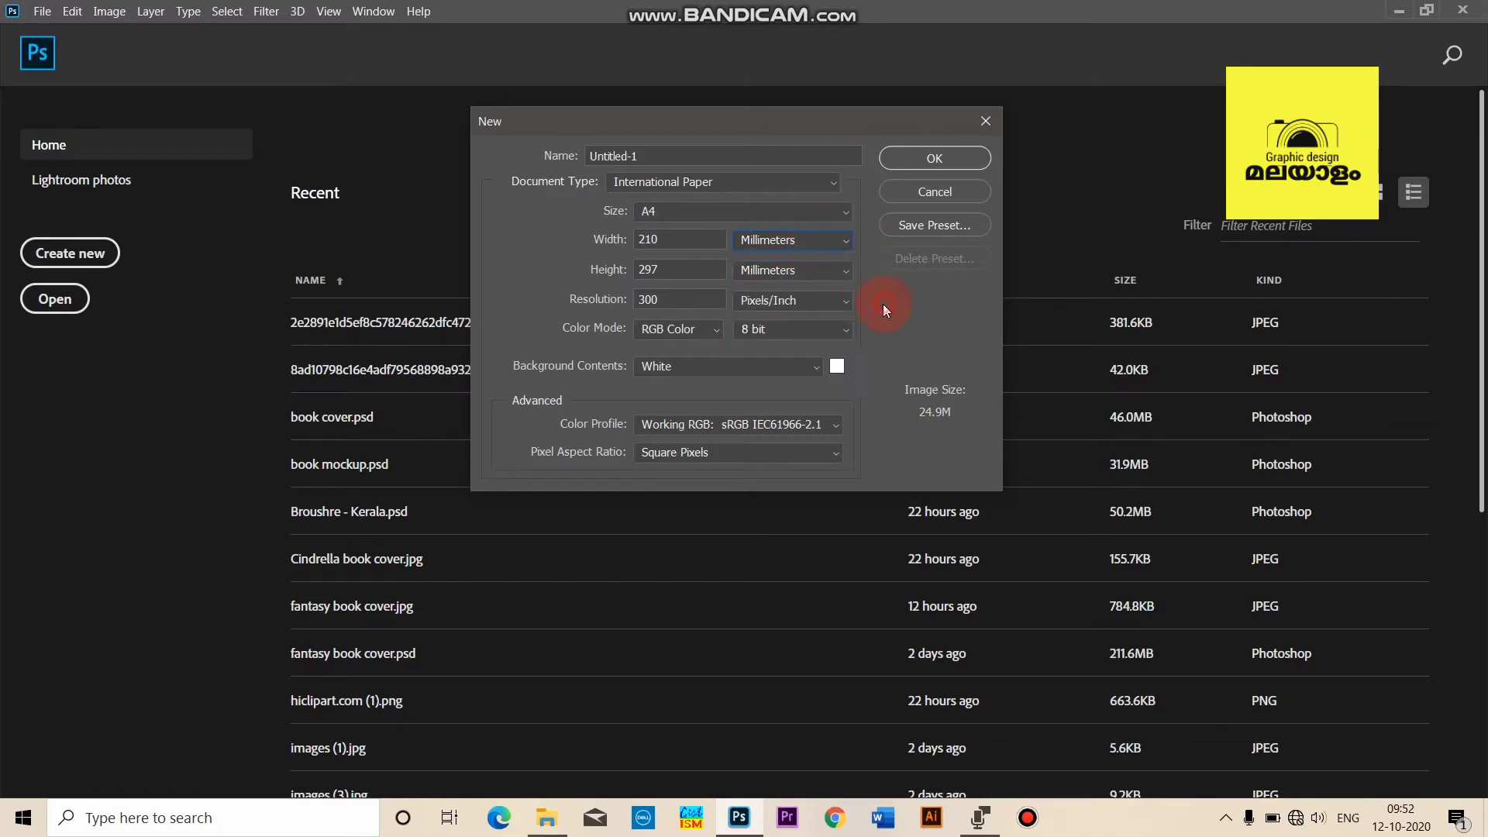
{"action": "left_click", "coordinate": [818, 248]}
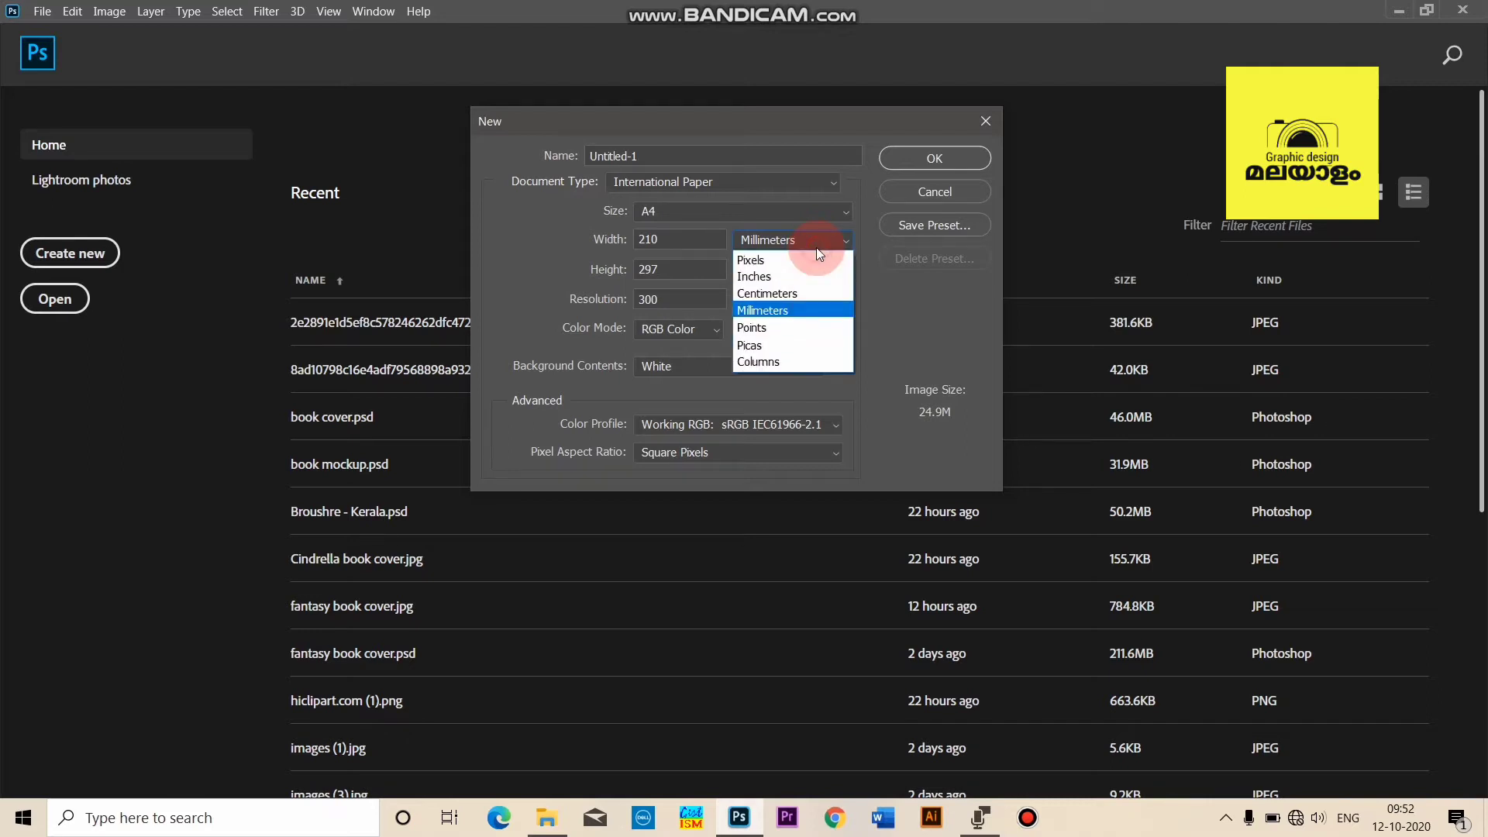
{"action": "left_click", "coordinate": [779, 294]}
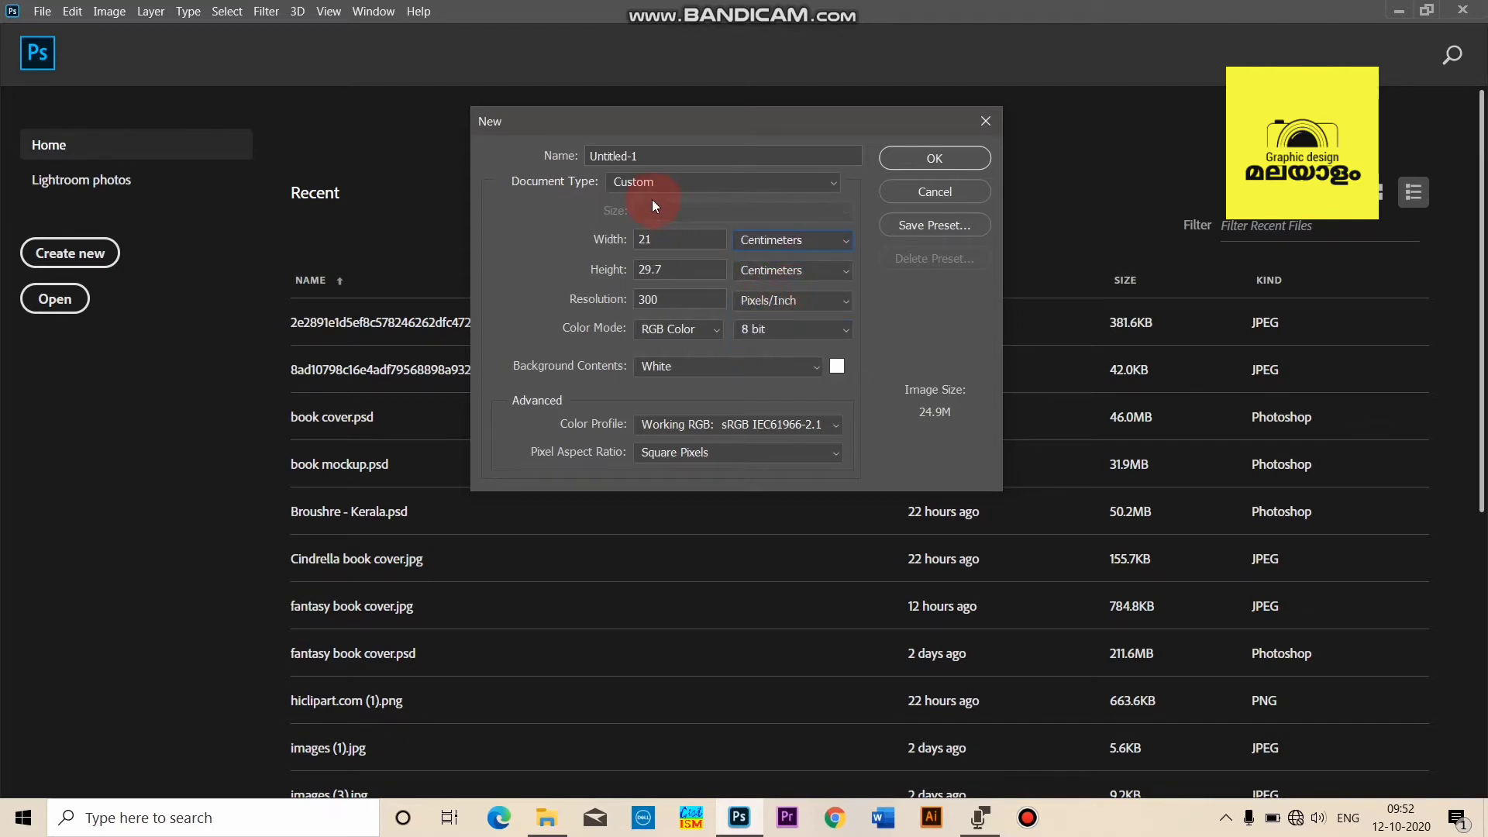
{"action": "double_click", "coordinate": [668, 244]}
{"action": "type", "text": "10"}
{"action": "double_click", "coordinate": [714, 270]}
{"action": "type", "text": "20"}
Step: Create the 10 × 20 cm document, then choose File > Save As
{"action": "left_click", "coordinate": [935, 158]}
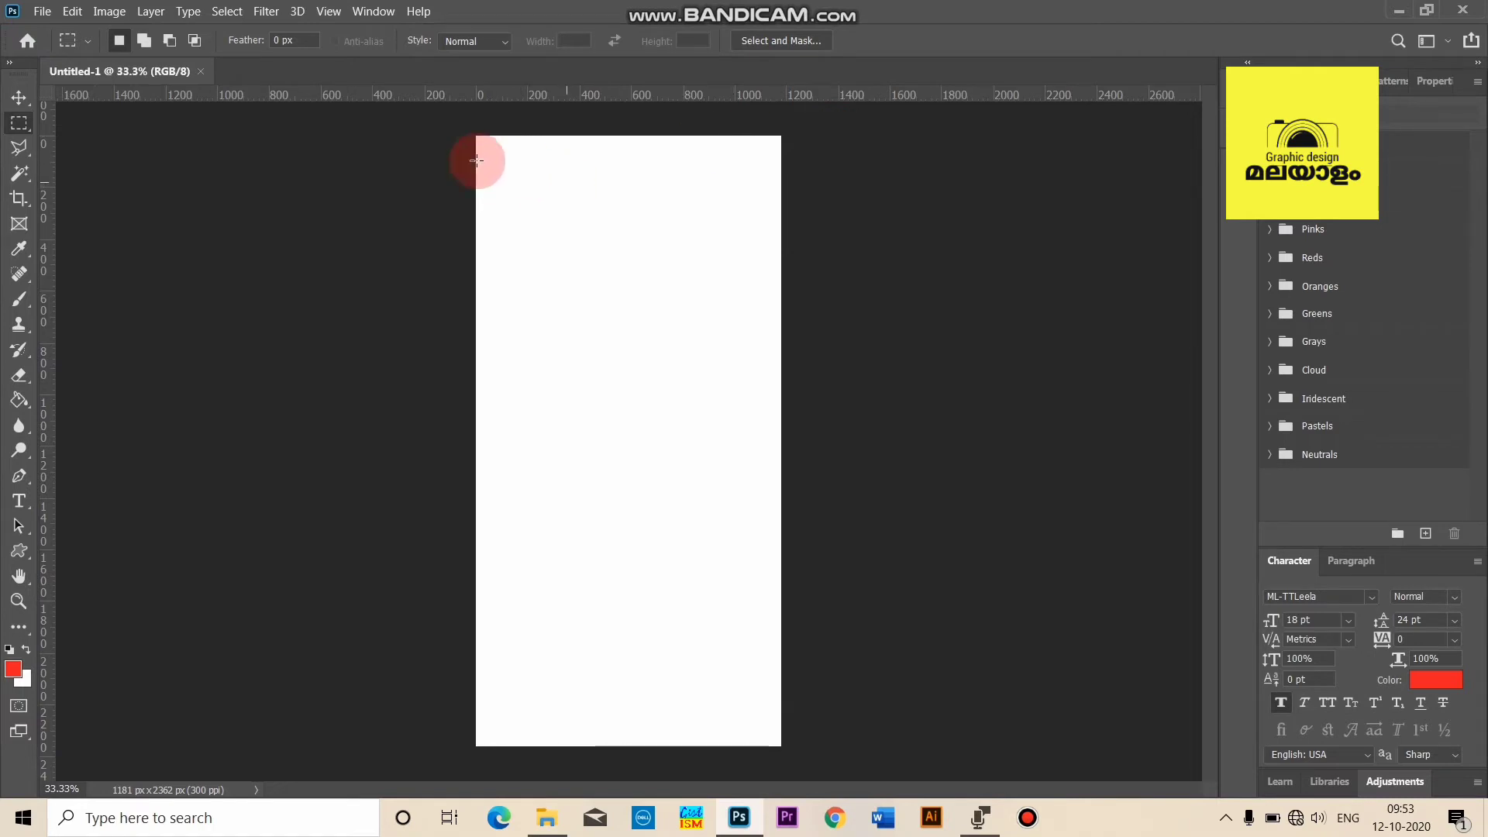
{"action": "left_click", "coordinate": [43, 11]}
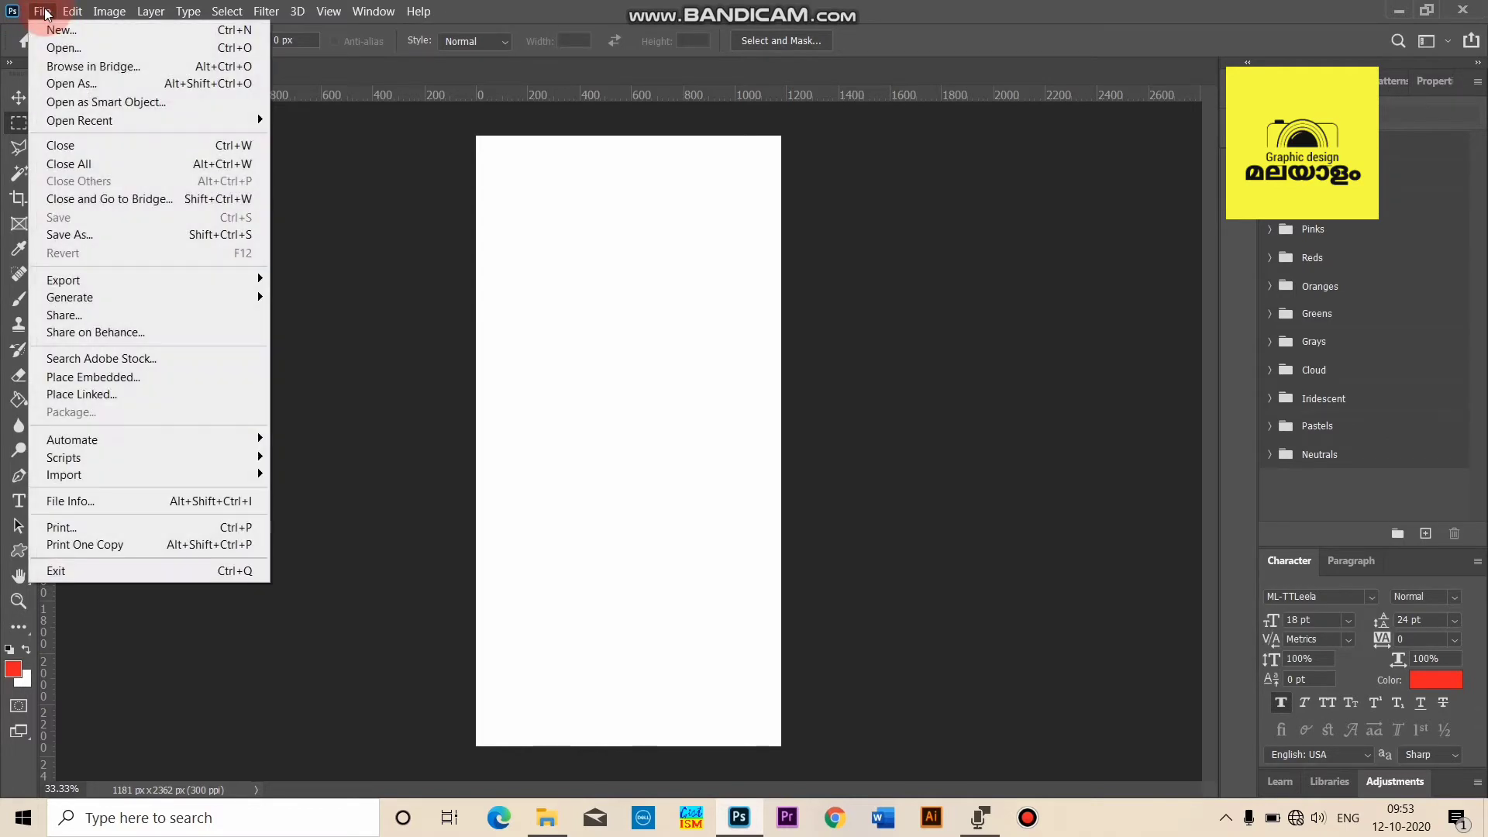
{"action": "left_click", "coordinate": [106, 235]}
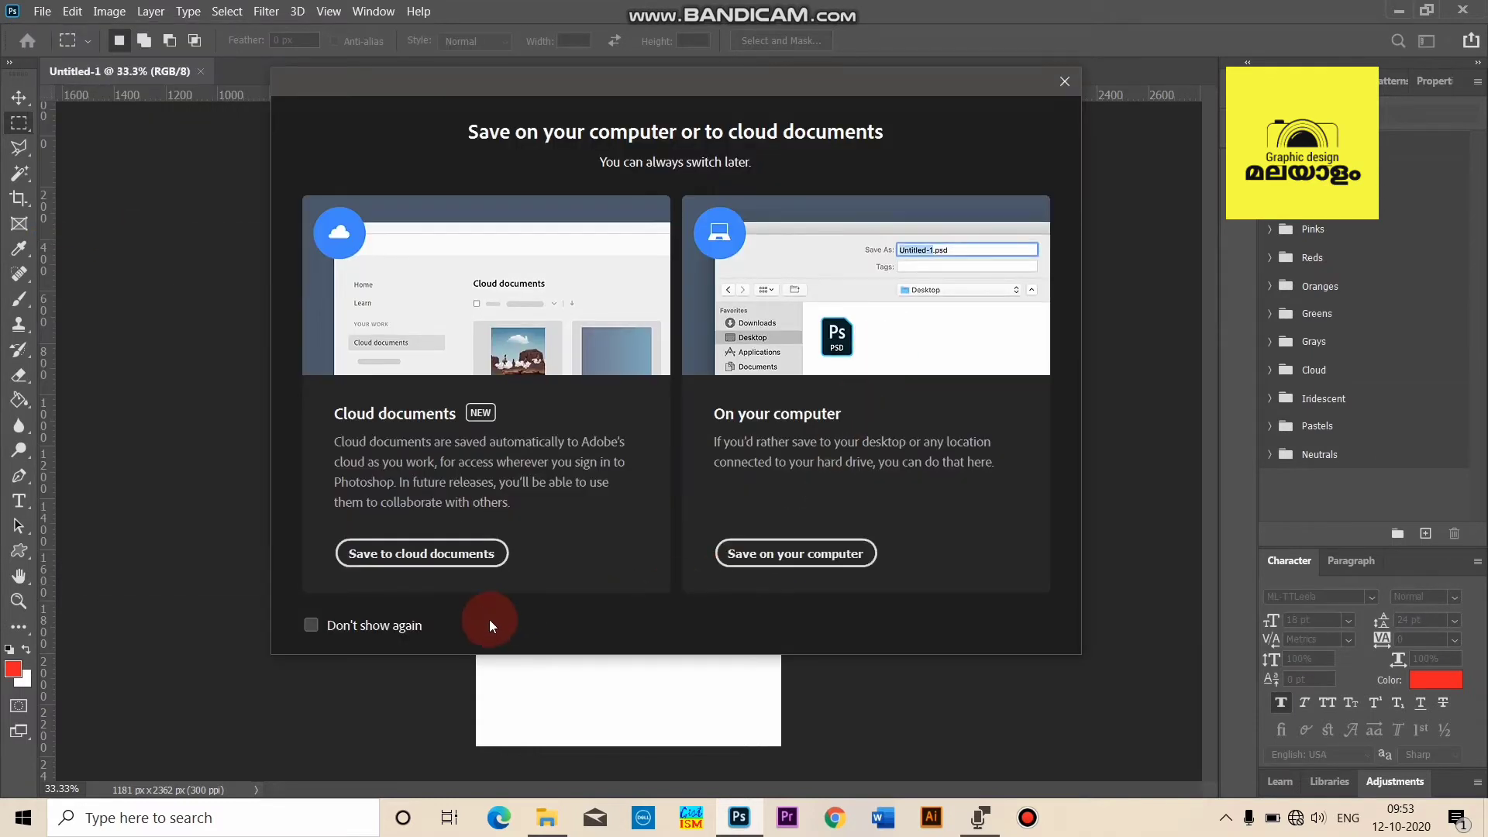
Step: Choose to save on this computer and create a folder named Photoshop on Local Disk (D:)
{"action": "left_click", "coordinate": [796, 555]}
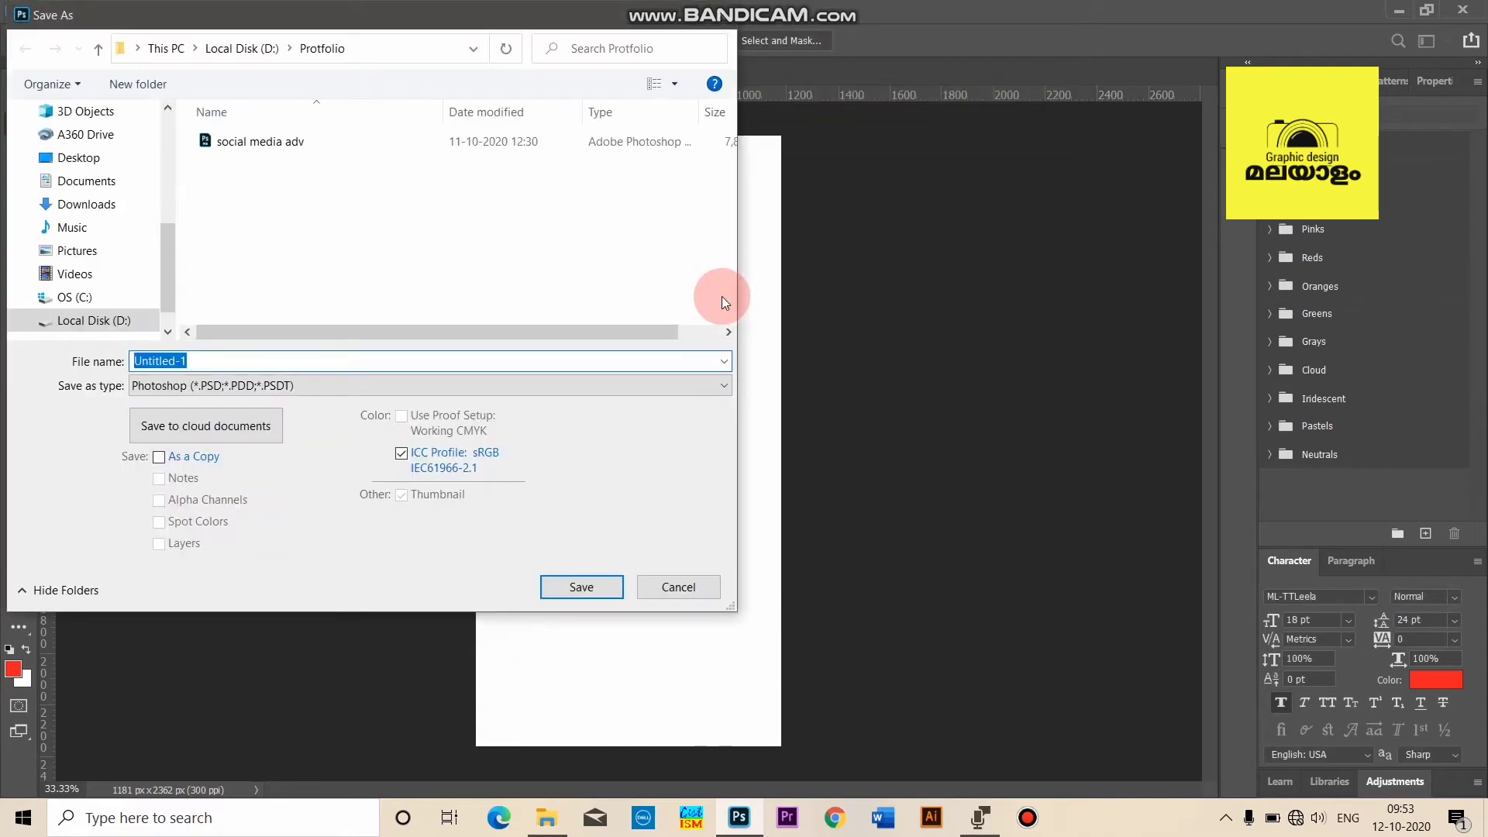
{"action": "left_click", "coordinate": [258, 49]}
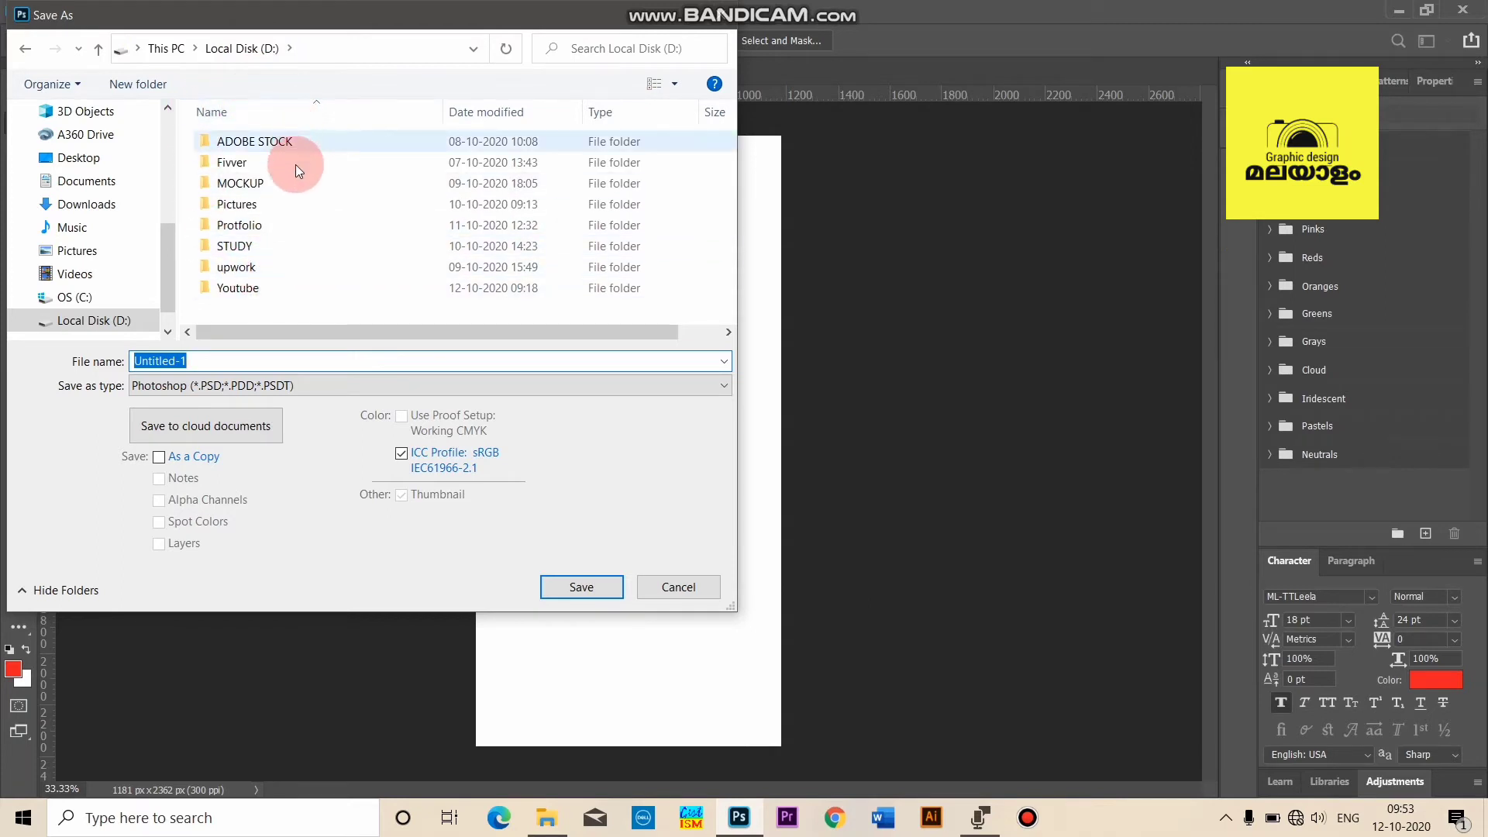
{"action": "left_click", "coordinate": [161, 86]}
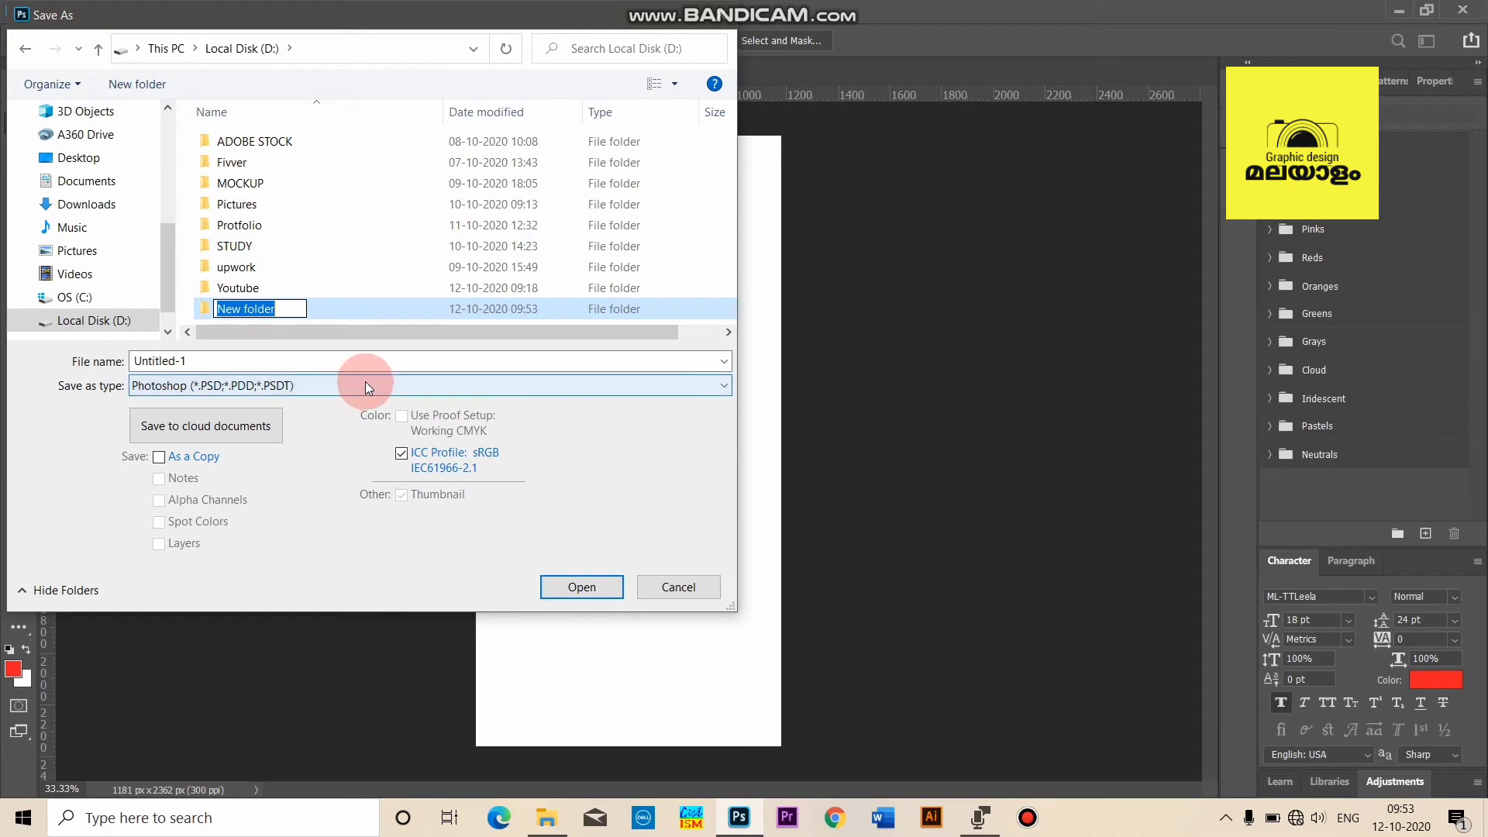
{"action": "type", "text": "Pho"}
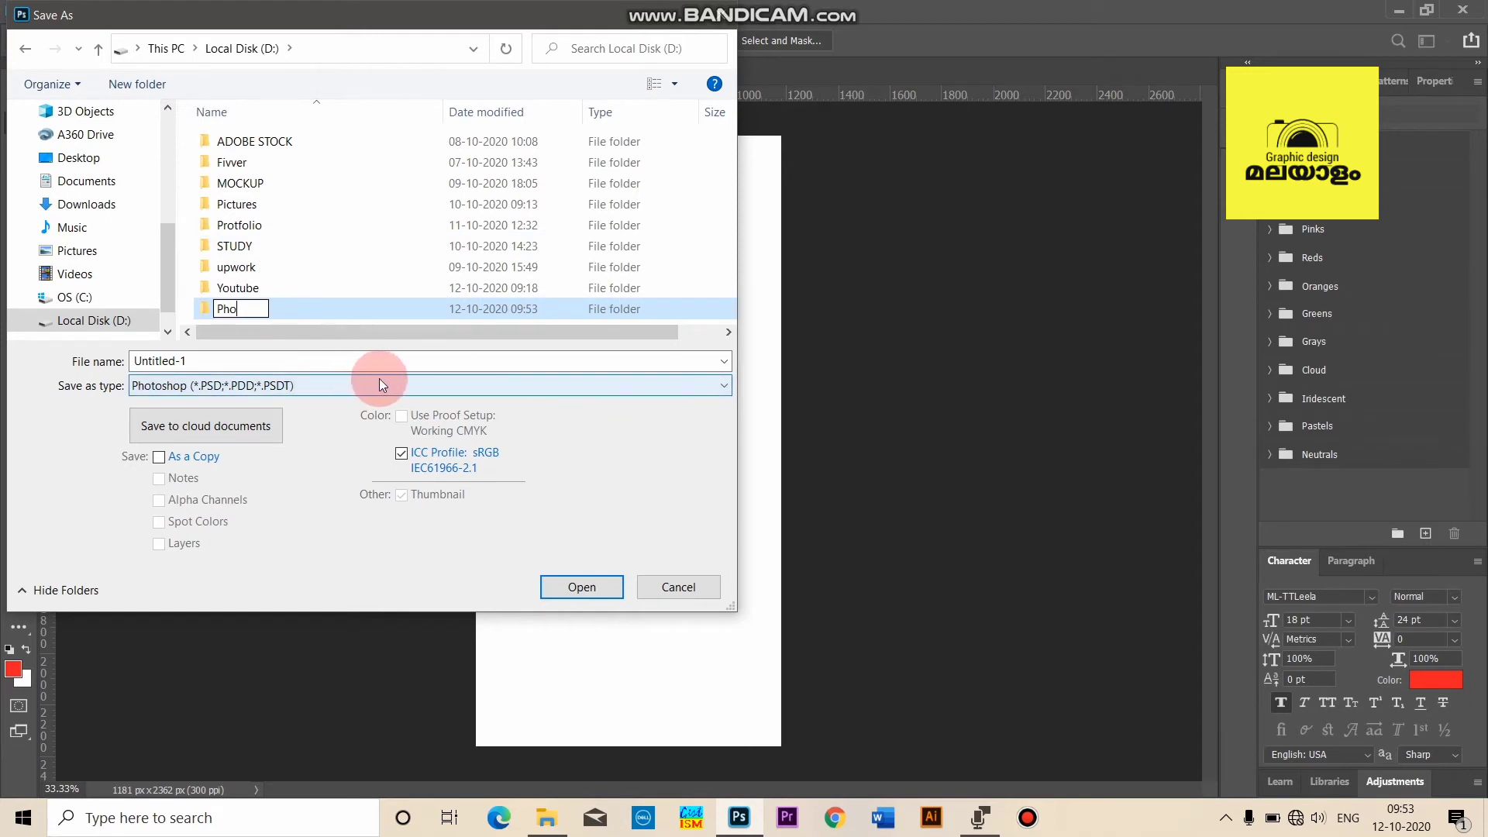
{"action": "type", "text": "todhop"}
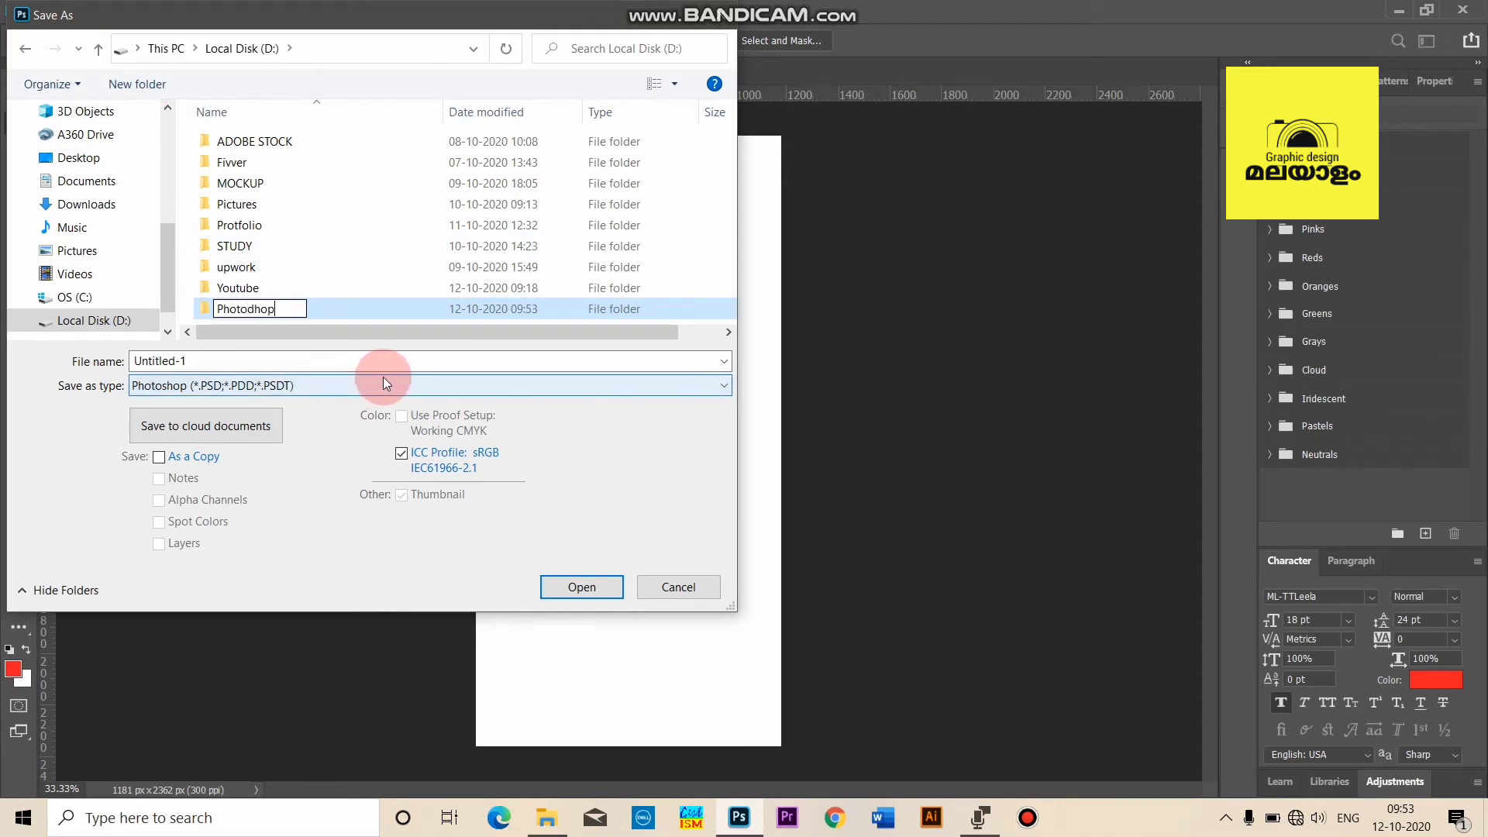
{"action": "key", "text": "BackSpace"}
{"action": "key", "text": "BackSpace"}
{"action": "key", "text": "BackSpace"}
{"action": "key", "text": "BackSpace"}
{"action": "type", "text": "shop"}
Step: Save the document as 'new document' inside the new Photoshop folder
{"action": "double_click", "coordinate": [227, 310]}
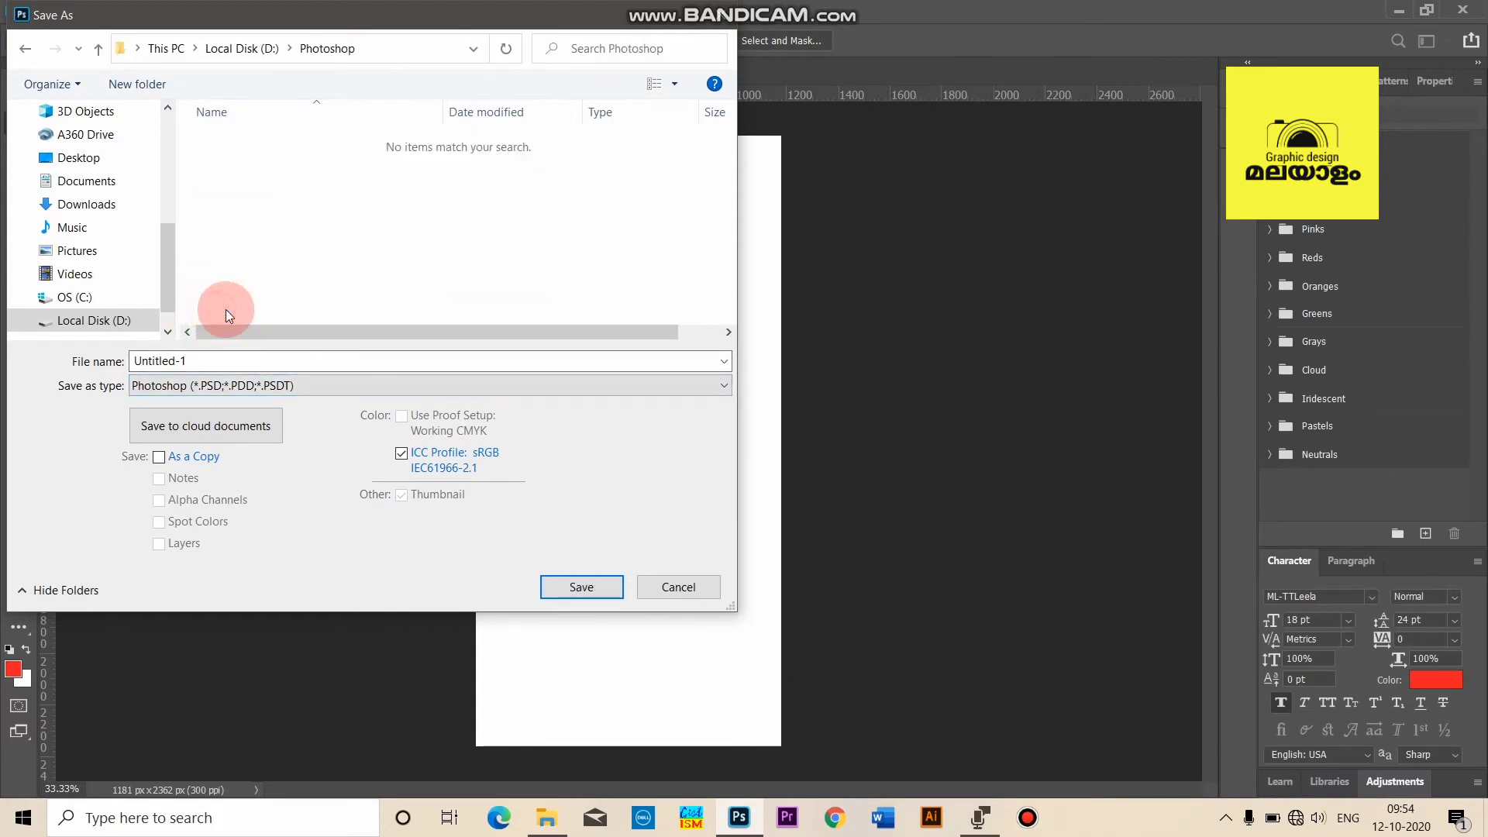
{"action": "left_click_drag", "start_coordinate": [252, 359], "coordinate": [8, 384]}
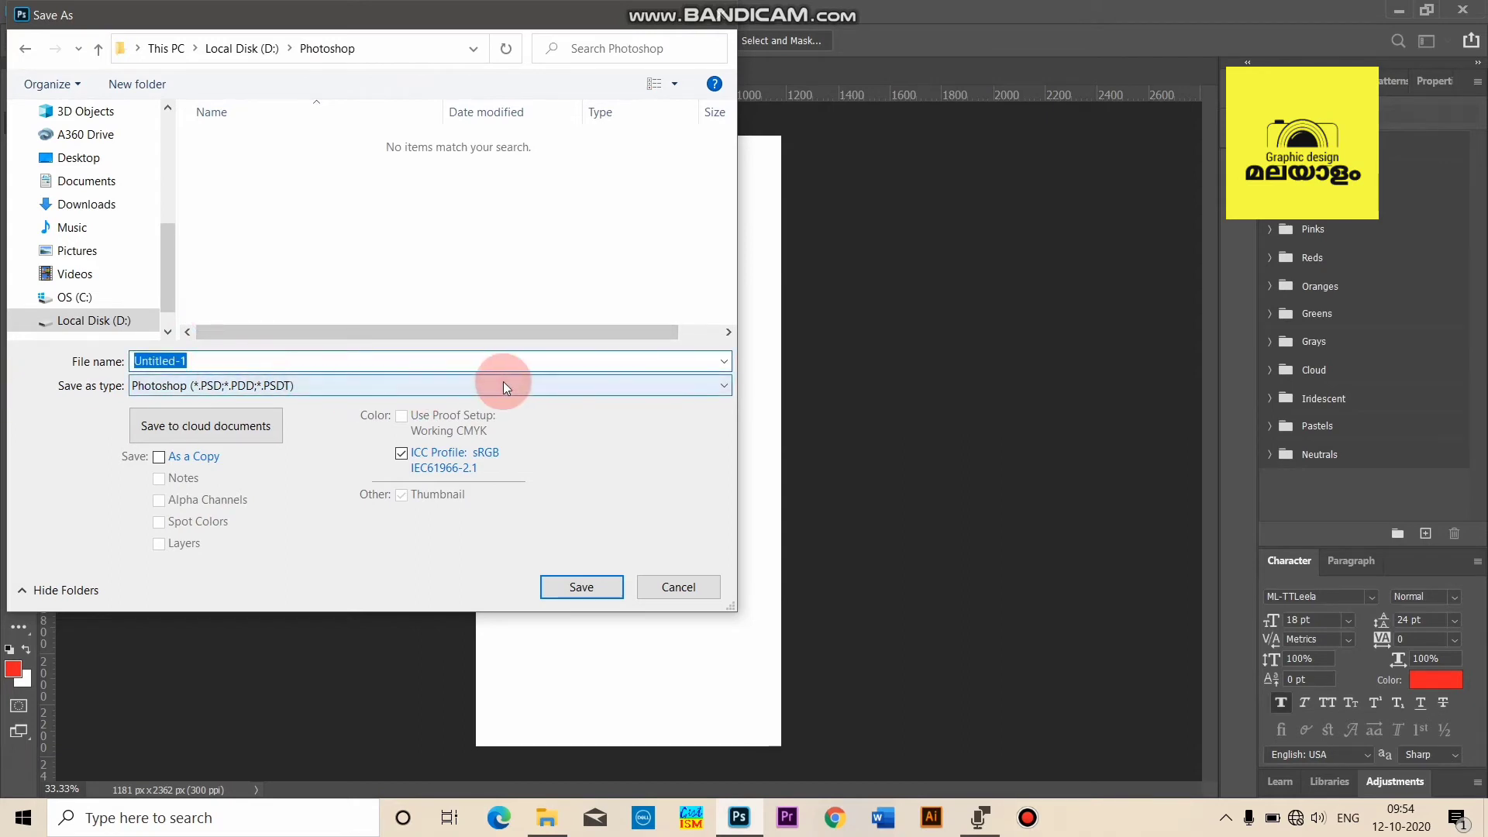
{"action": "type", "text": "new"}
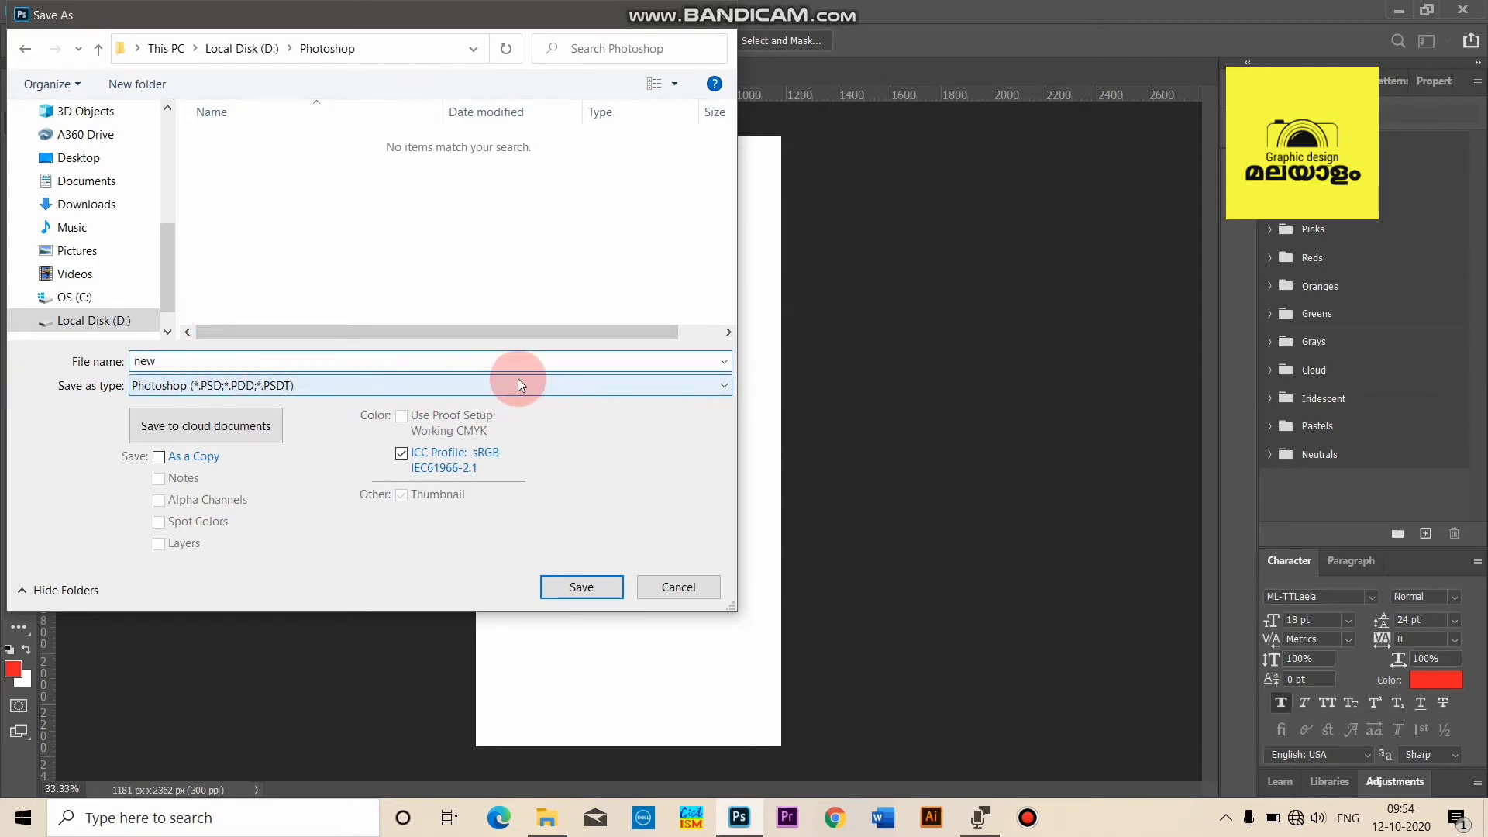
{"action": "type", "text": " docu"}
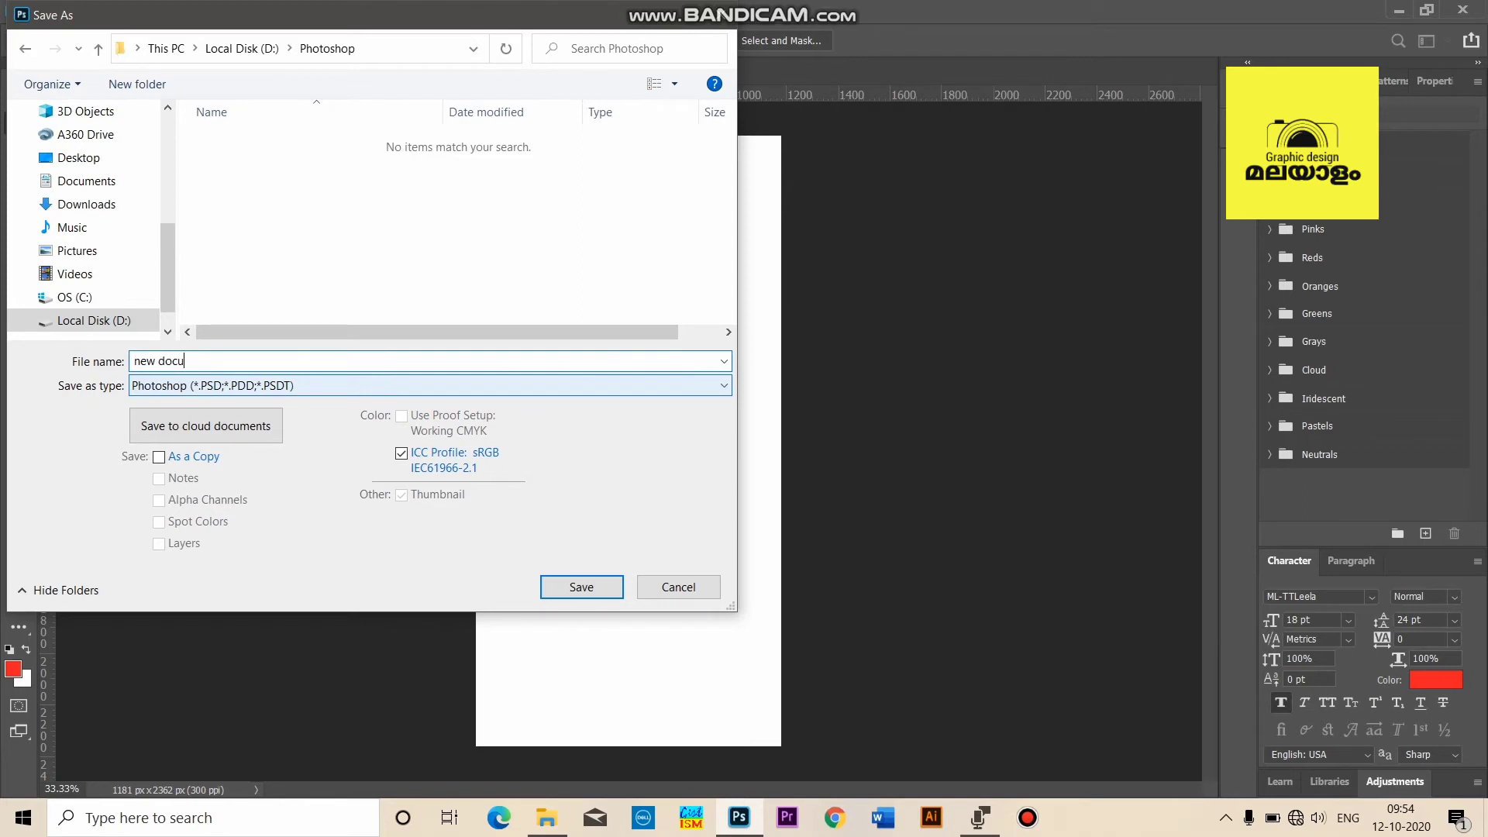
{"action": "type", "text": "ment"}
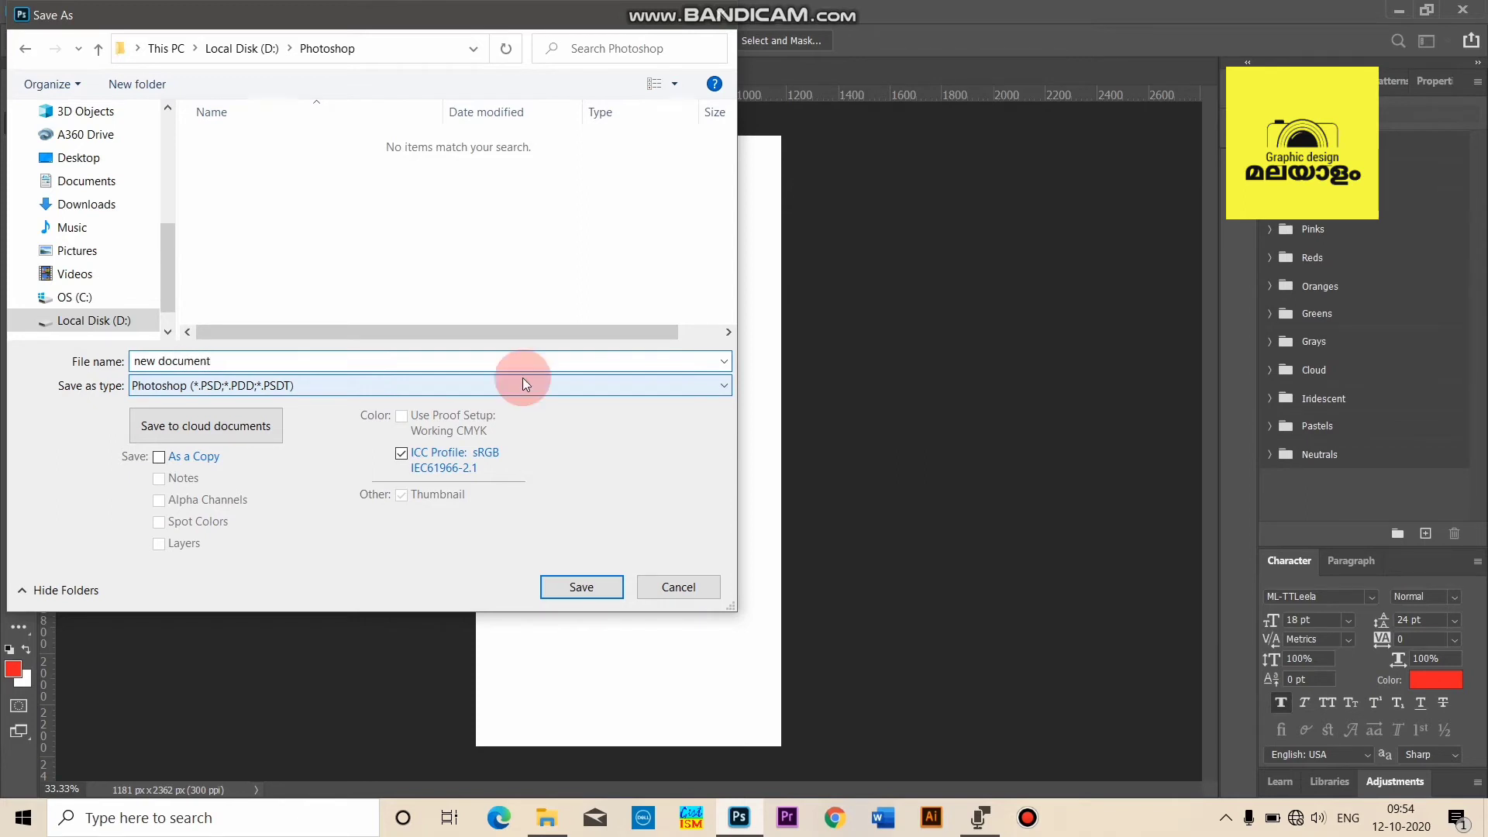
{"action": "left_click", "coordinate": [579, 587]}
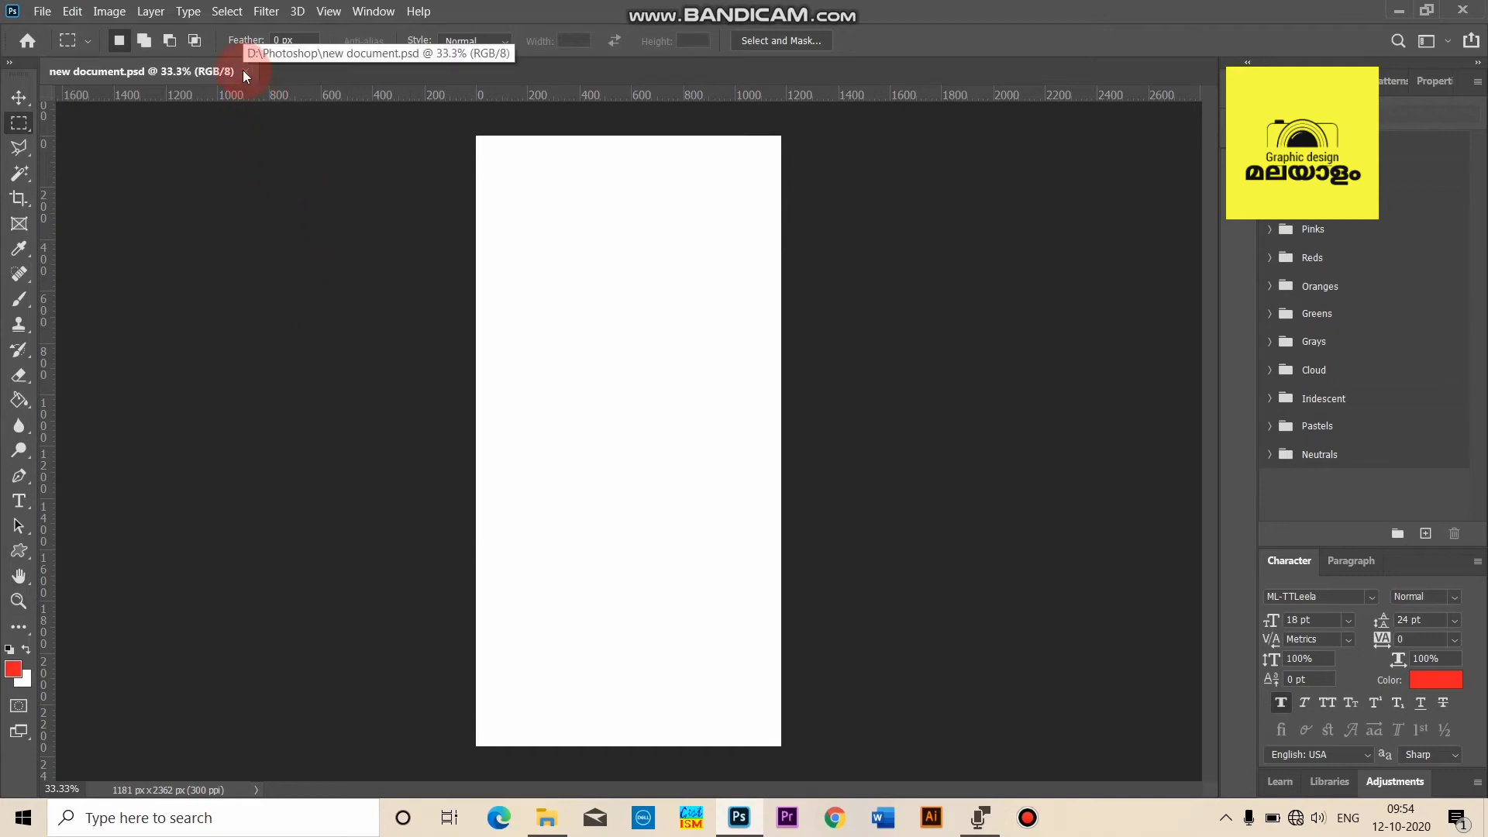
Step: Close new document.psd via File > Close
{"action": "left_click", "coordinate": [41, 13]}
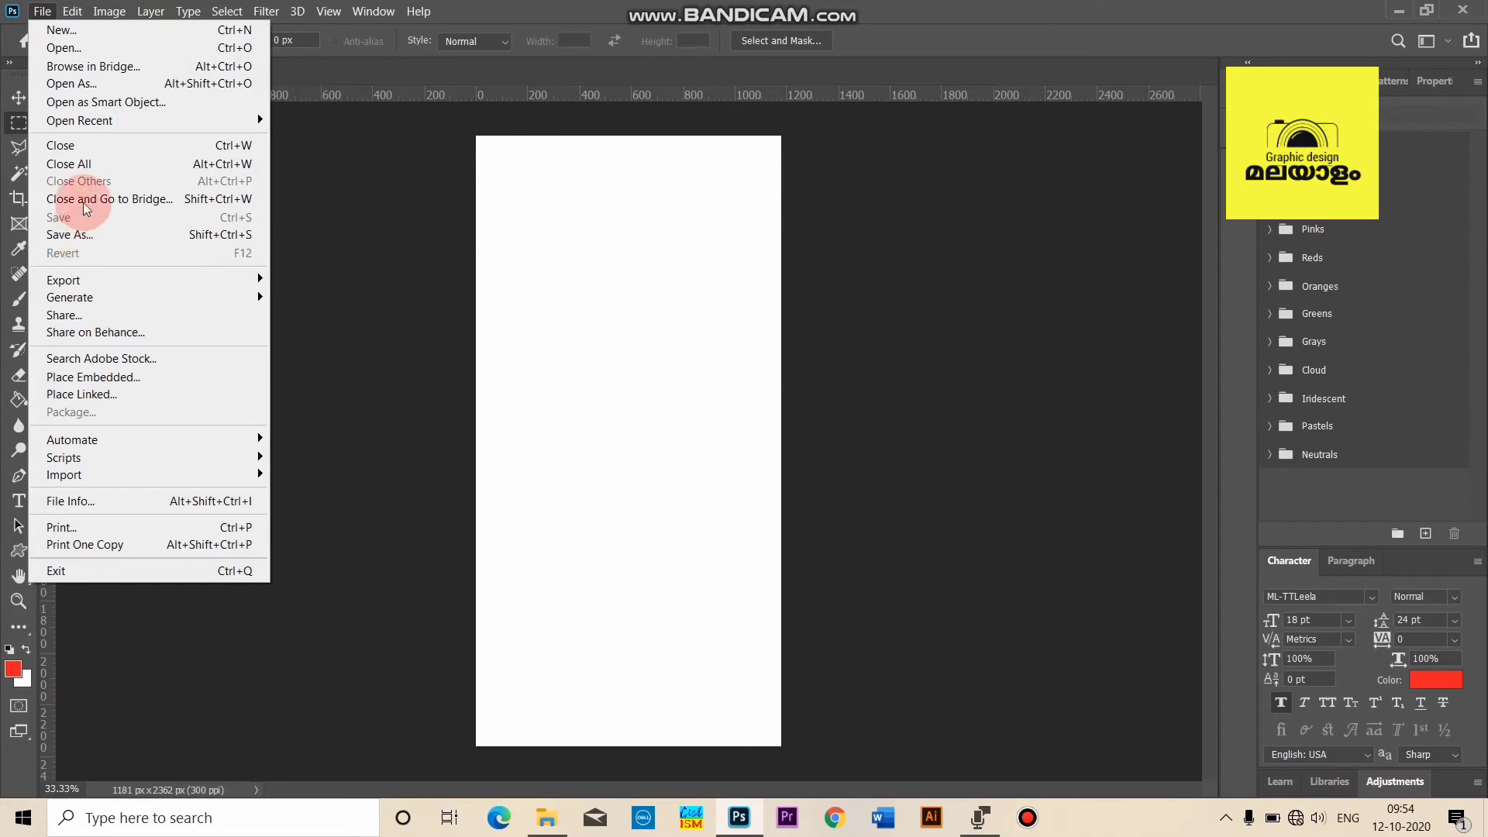
{"action": "left_click", "coordinate": [90, 148]}
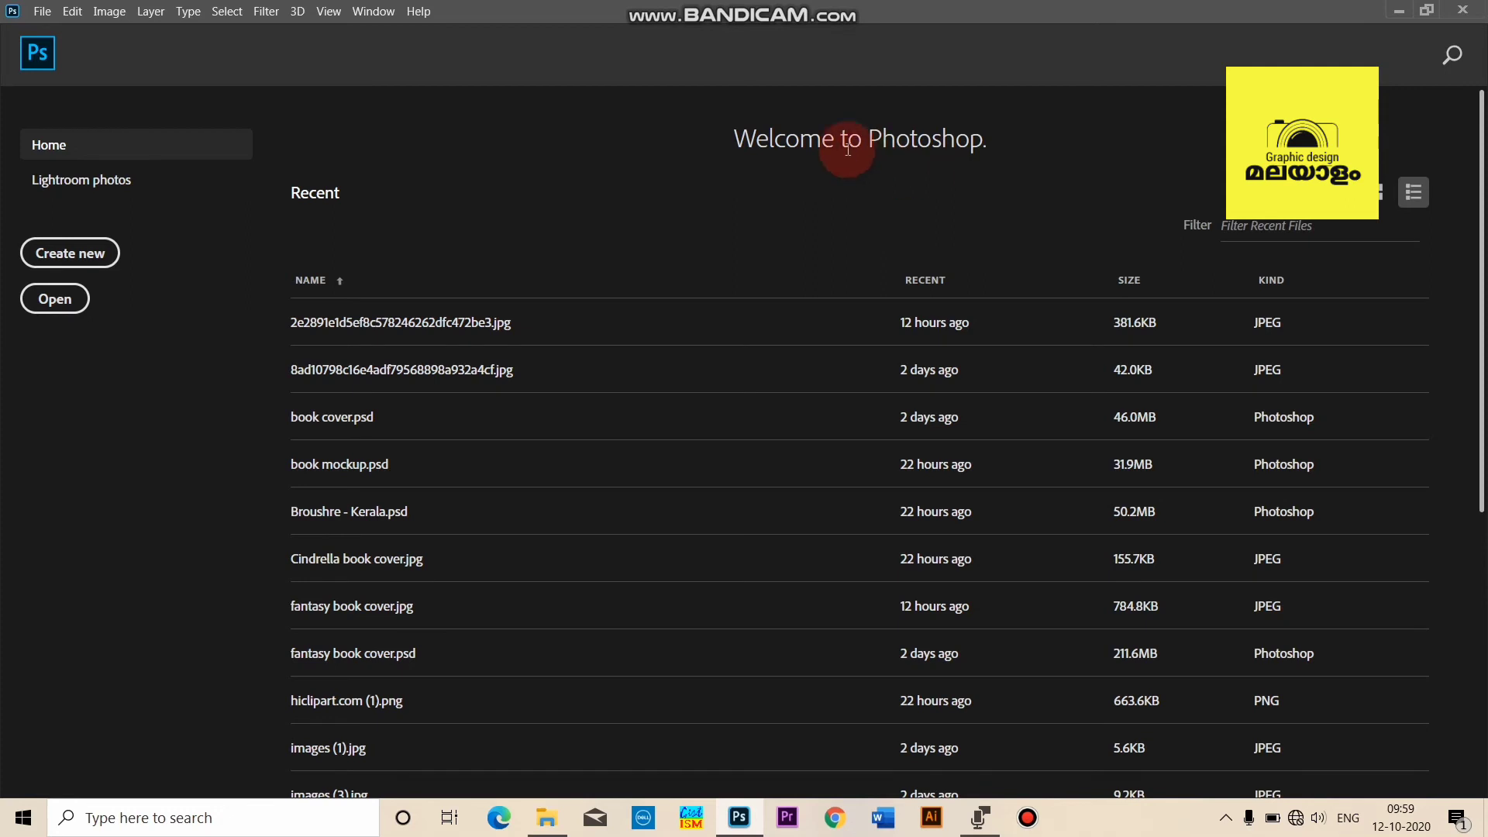
Step: Open the forest stone-arch image from D:\Pictures\Fantasy Background via File > Open
{"action": "left_click", "coordinate": [48, 14]}
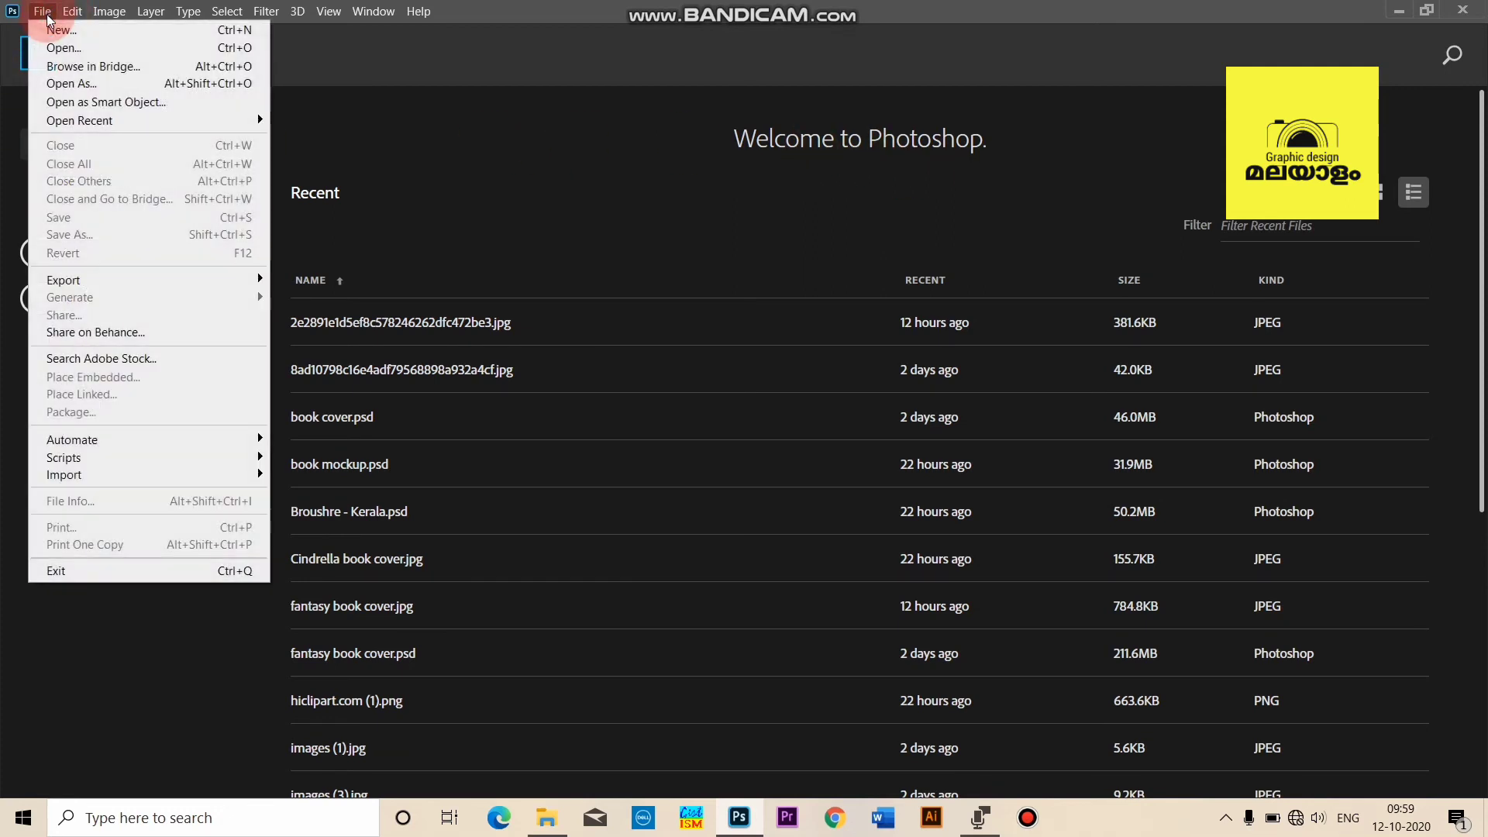
{"action": "left_click", "coordinate": [67, 49]}
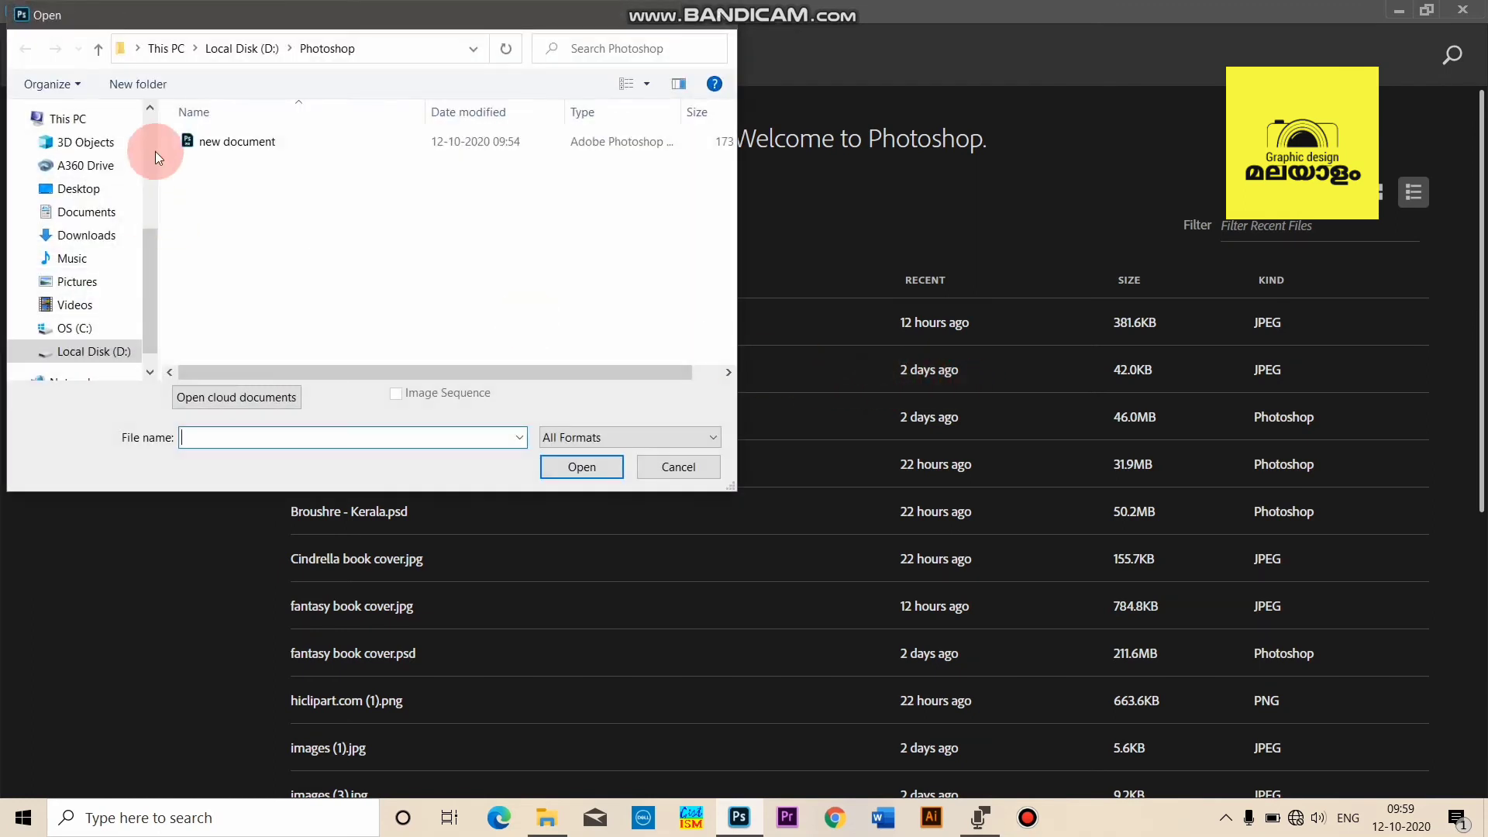
{"action": "left_click", "coordinate": [239, 48]}
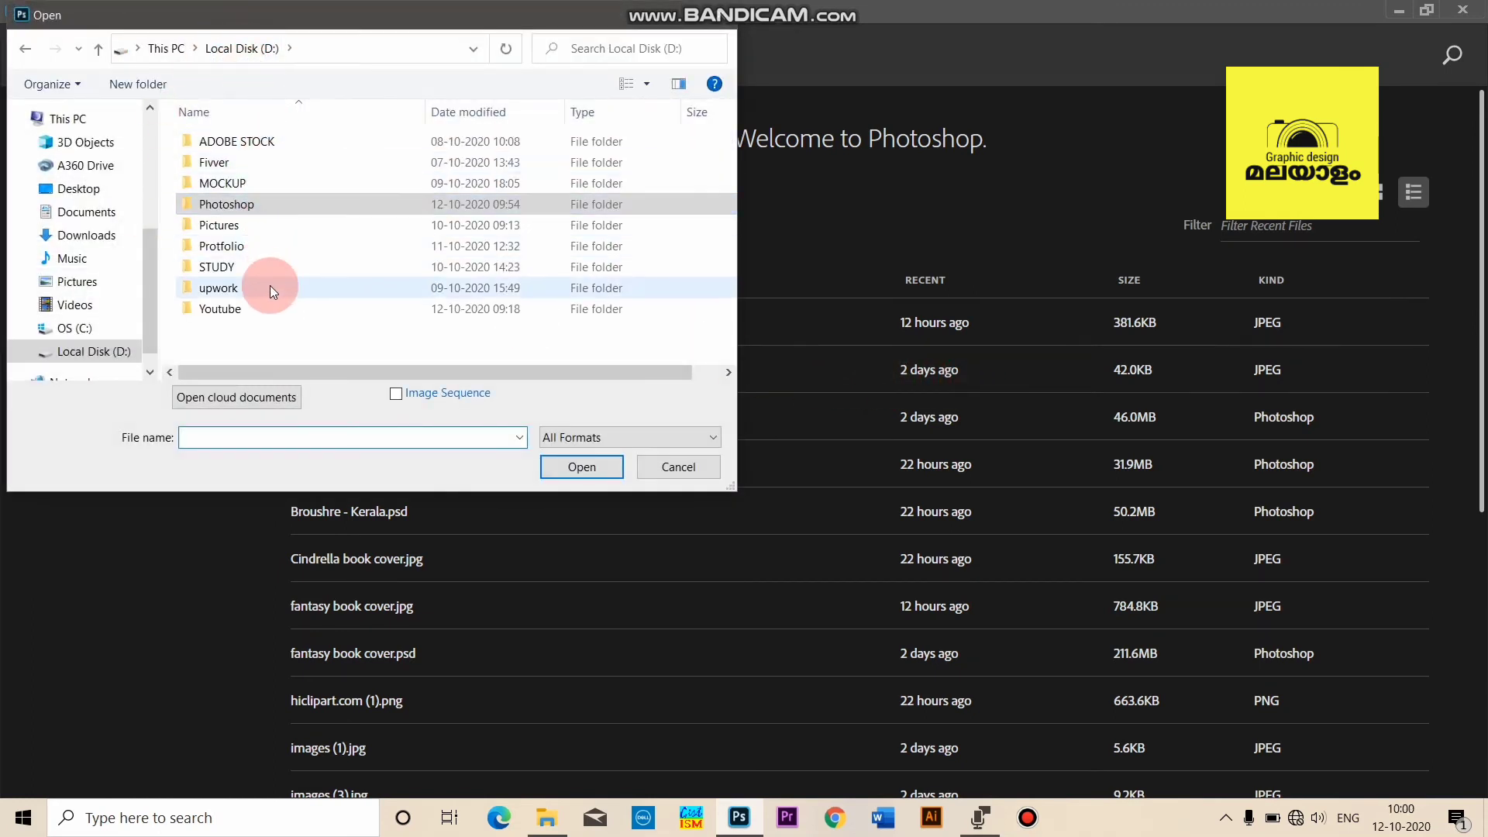
{"action": "left_click", "coordinate": [270, 307]}
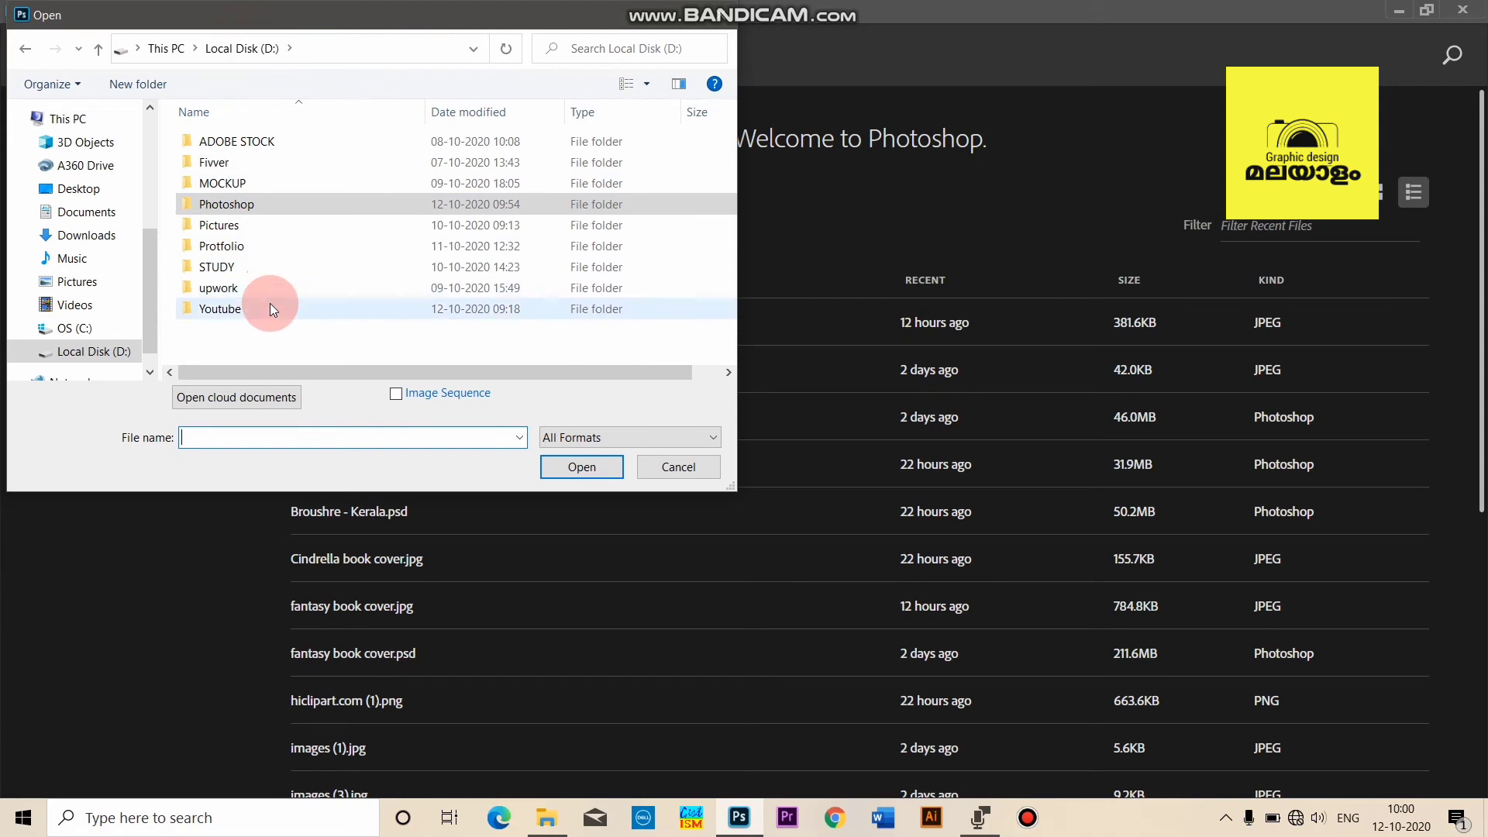
{"action": "double_click", "coordinate": [250, 224]}
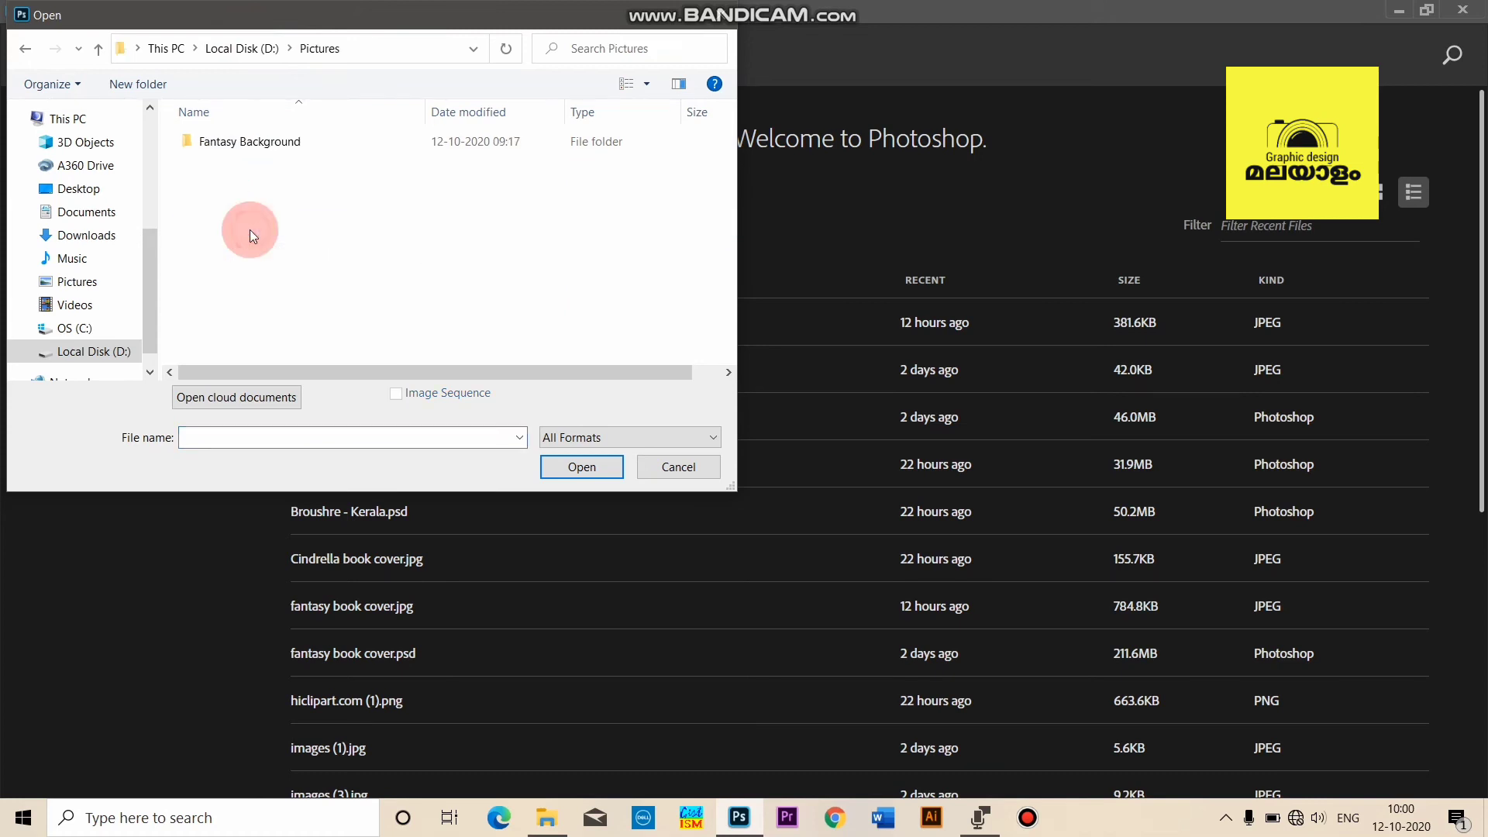
{"action": "double_click", "coordinate": [234, 144]}
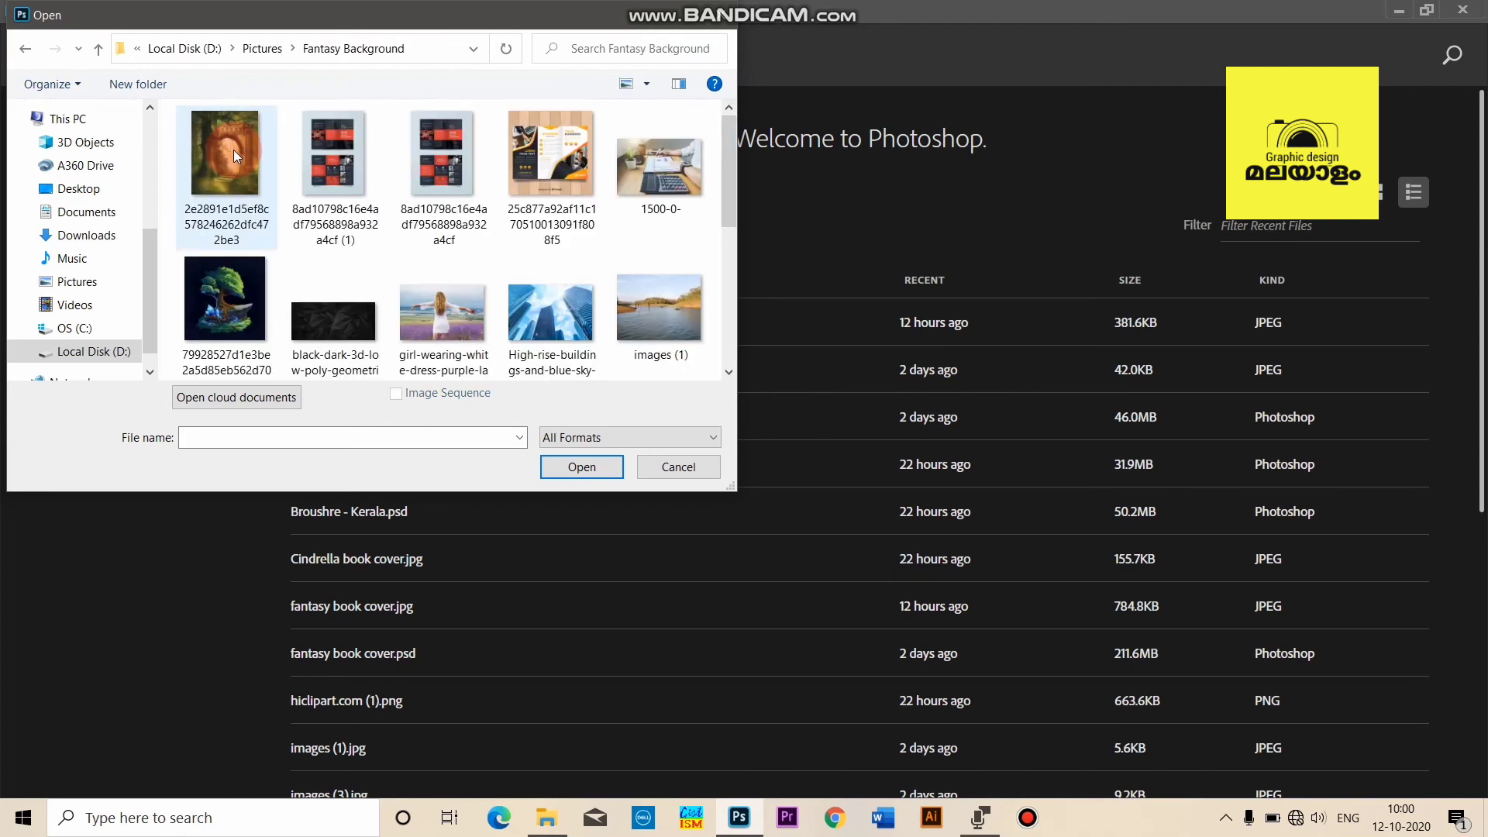
{"action": "left_click", "coordinate": [240, 140]}
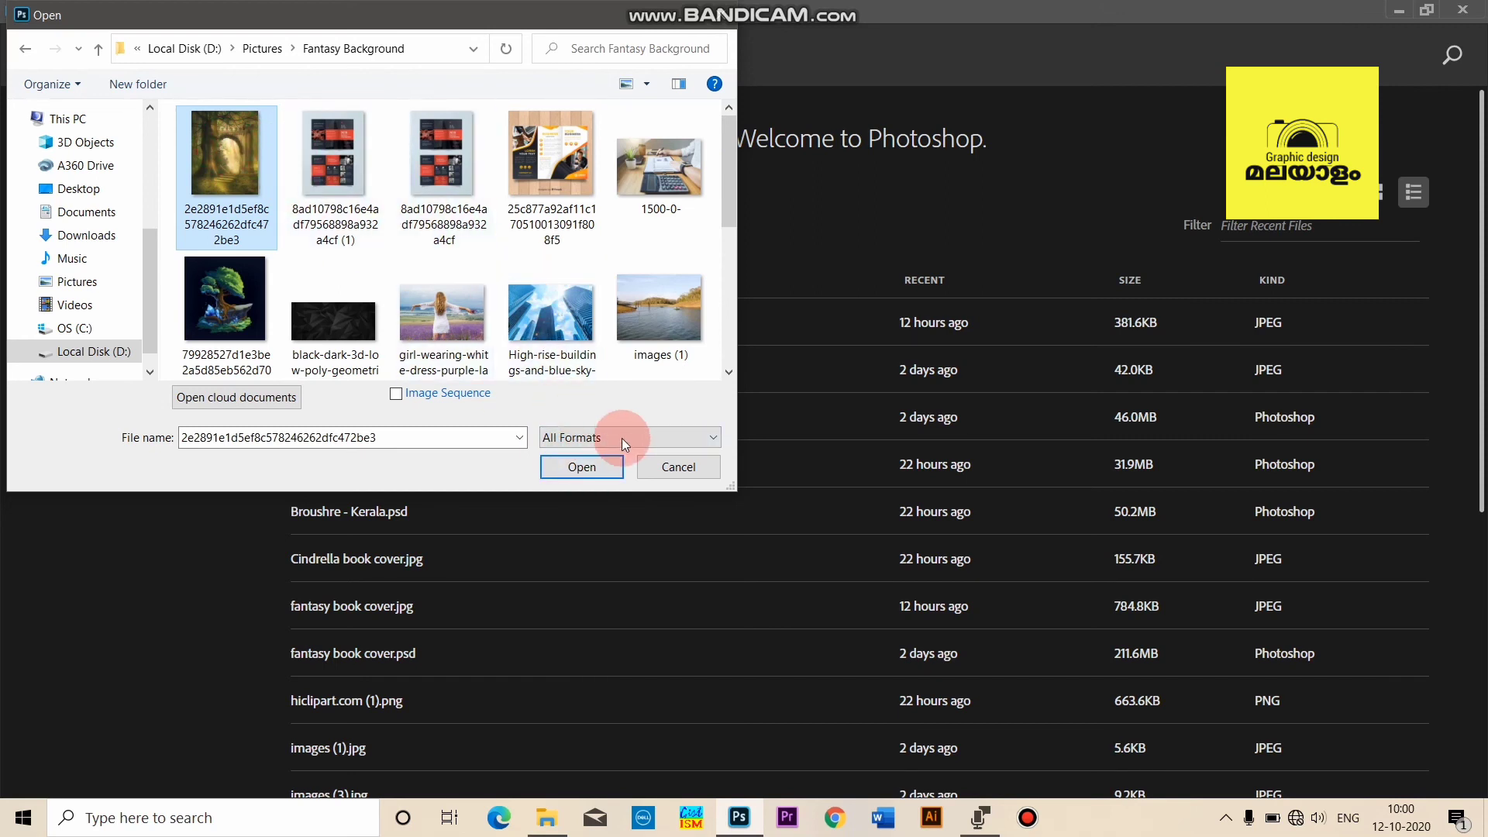
{"action": "left_click", "coordinate": [624, 487]}
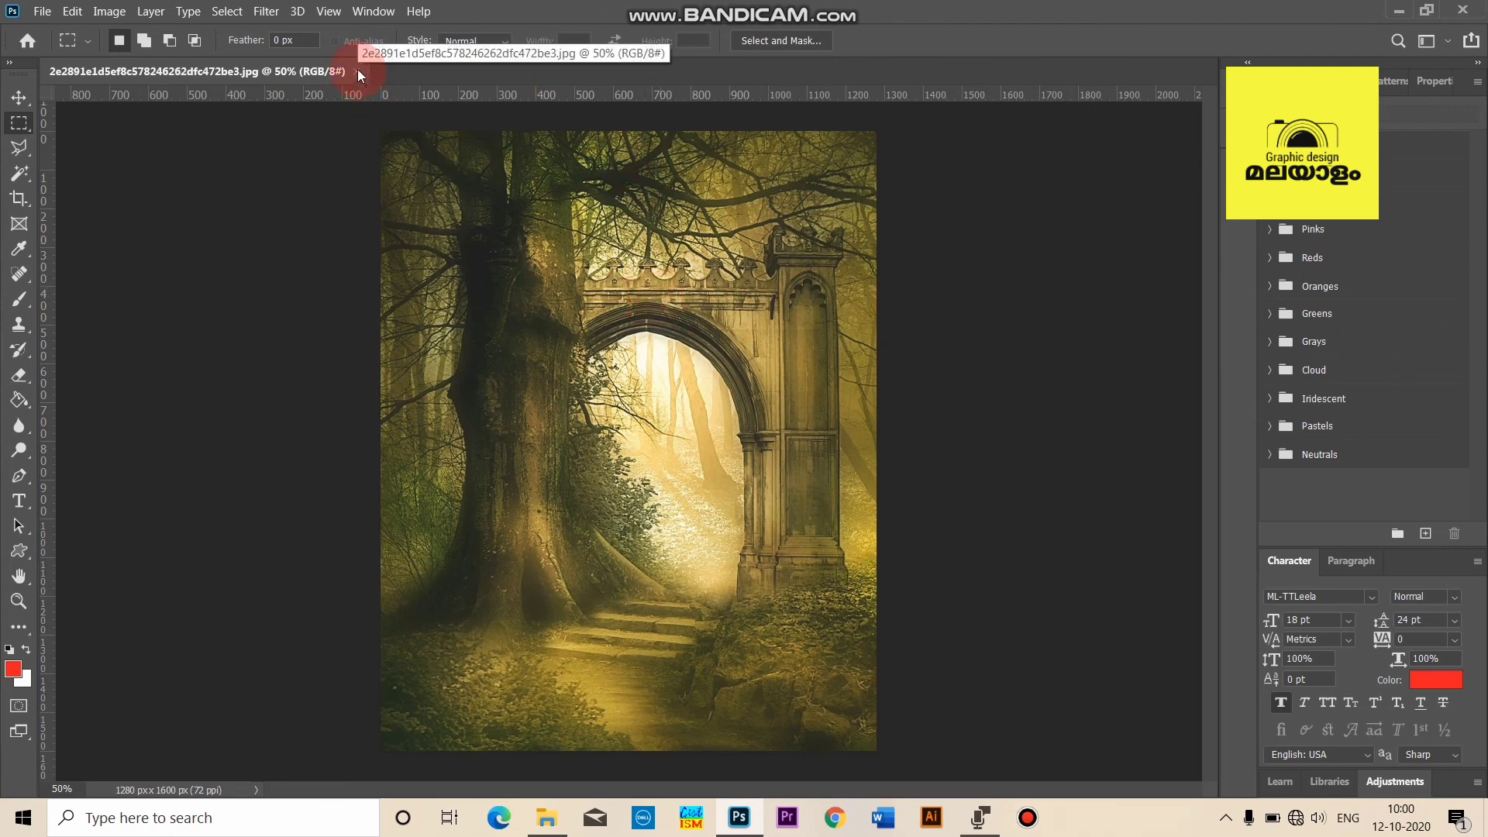
Step: Open the File menu over the forest-arch image to close it
{"action": "left_click", "coordinate": [43, 13]}
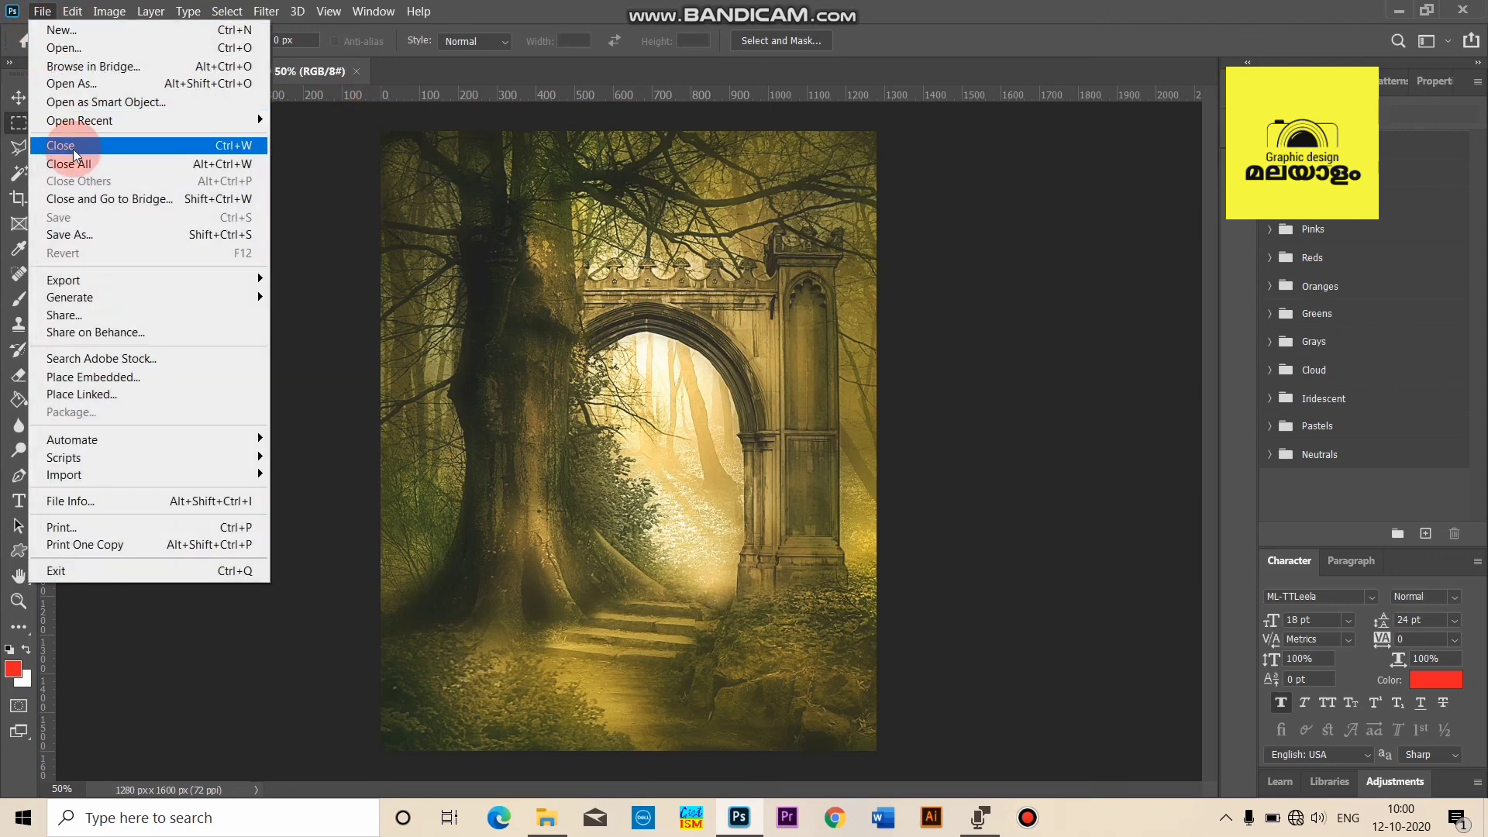